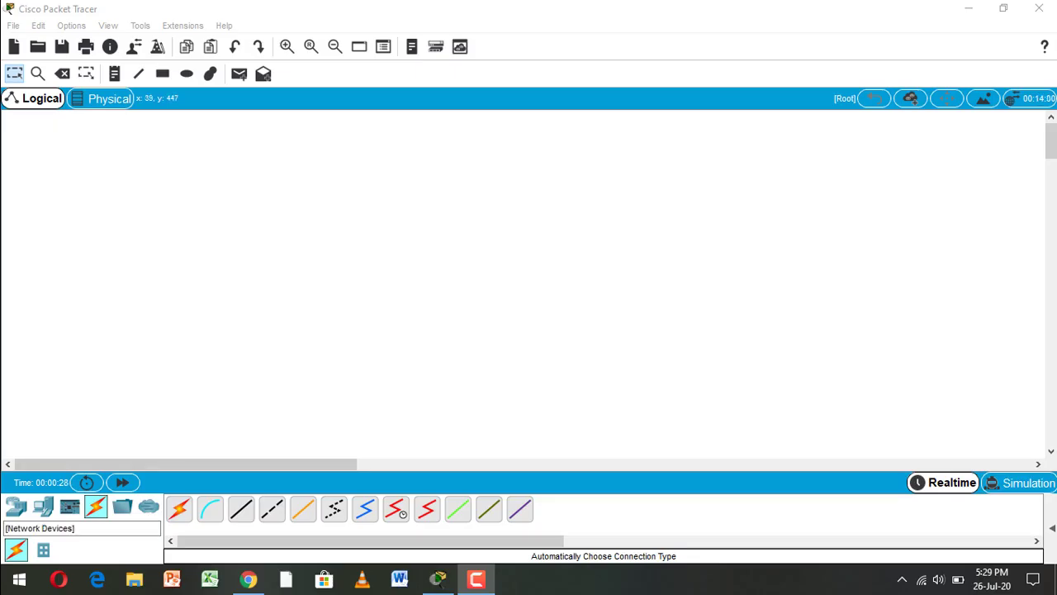
Step: Place a 4331 router near the upper middle of the workspace and a 2960 switch below it
{"action": "left_click", "coordinate": [43, 507]}
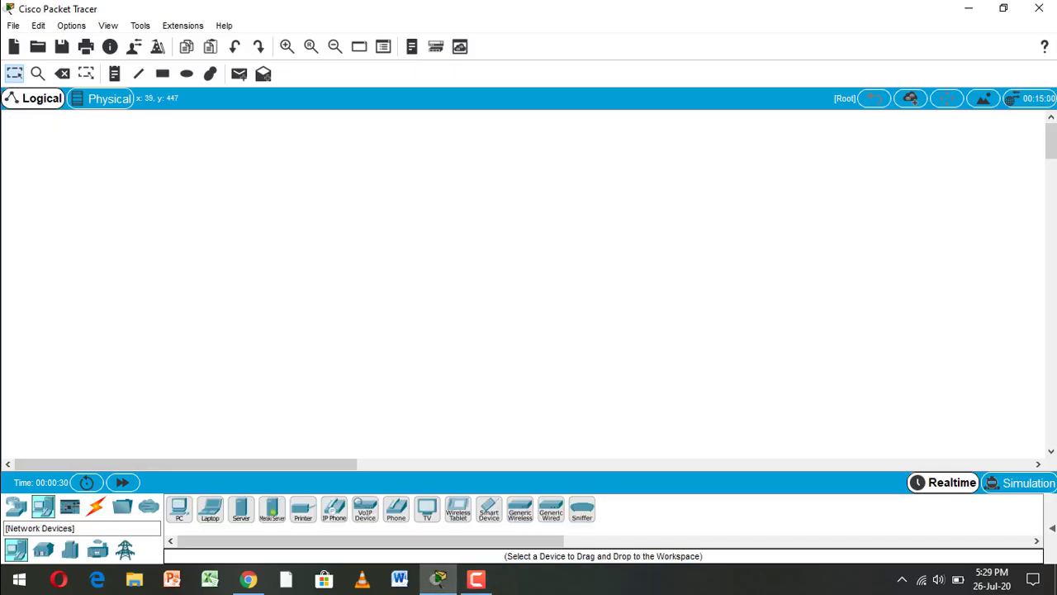
{"action": "left_click", "coordinate": [16, 506]}
{"action": "left_click_drag", "start_coordinate": [179, 508], "coordinate": [377, 147]}
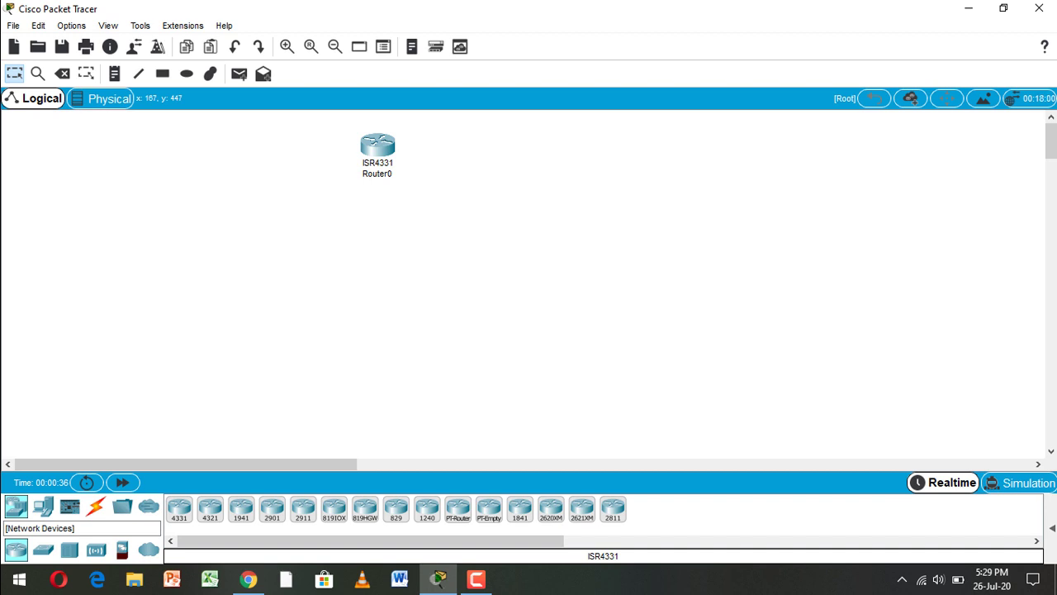
{"action": "left_click", "coordinate": [43, 550]}
{"action": "left_click_drag", "start_coordinate": [179, 508], "coordinate": [373, 244]}
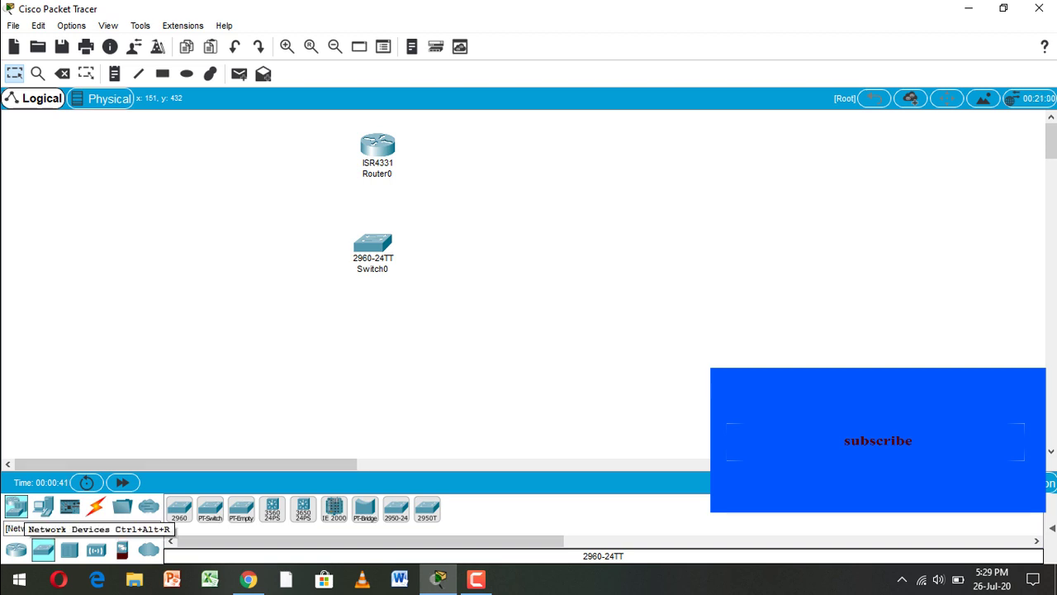
Step: Add three PCs to the workspace, arranged below and to the left of the switch
{"action": "left_click", "coordinate": [43, 506]}
{"action": "left_click_drag", "start_coordinate": [180, 508], "coordinate": [201, 299]}
{"action": "left_click_drag", "start_coordinate": [179, 508], "coordinate": [270, 368]}
{"action": "left_click_drag", "start_coordinate": [180, 508], "coordinate": [368, 384]}
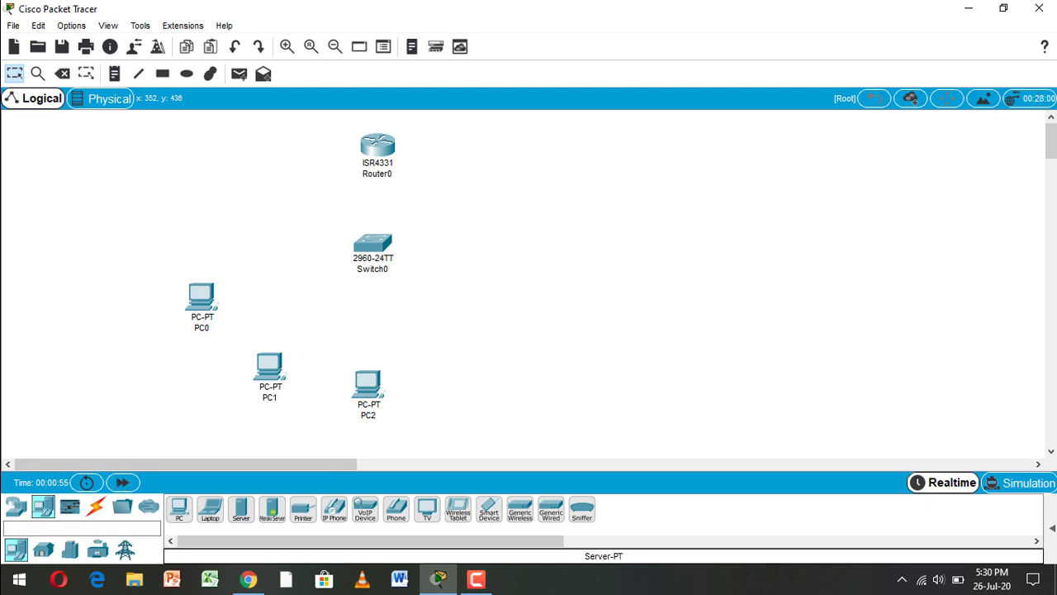
Step: Add three generic servers in a vertical column to the right of the router and switch
{"action": "left_click_drag", "start_coordinate": [241, 509], "coordinate": [241, 508]}
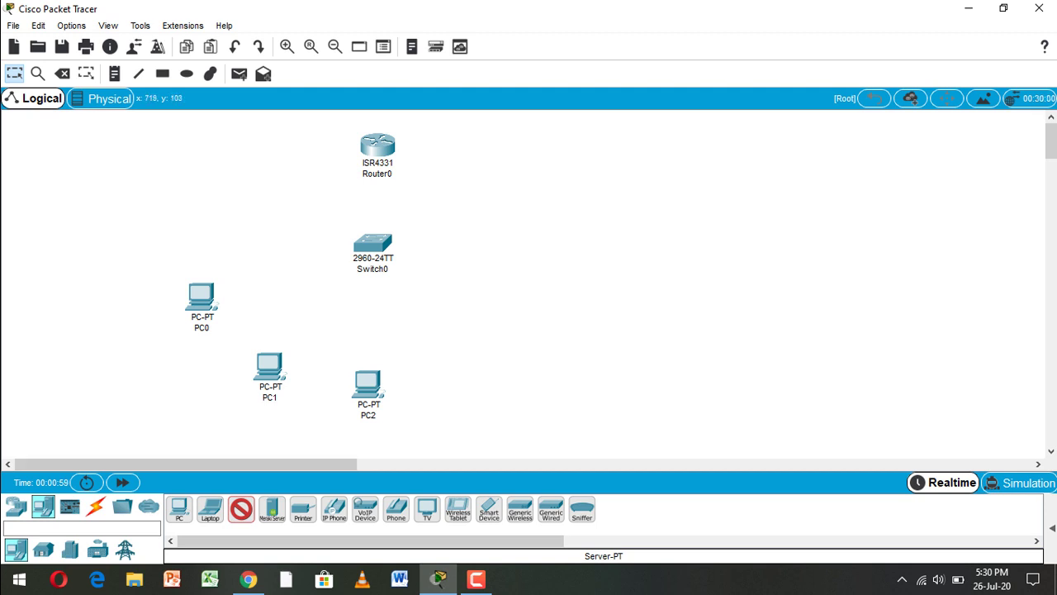
{"action": "left_click_drag", "start_coordinate": [241, 509], "coordinate": [558, 190]}
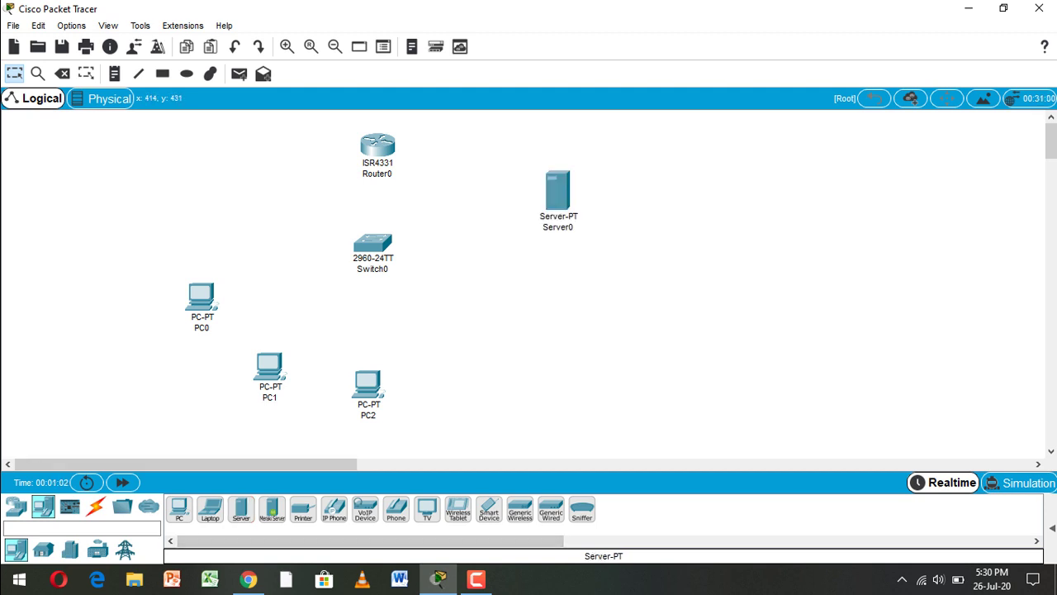
{"action": "left_click", "coordinate": [241, 508]}
{"action": "left_click_drag", "start_coordinate": [241, 509], "coordinate": [558, 283]}
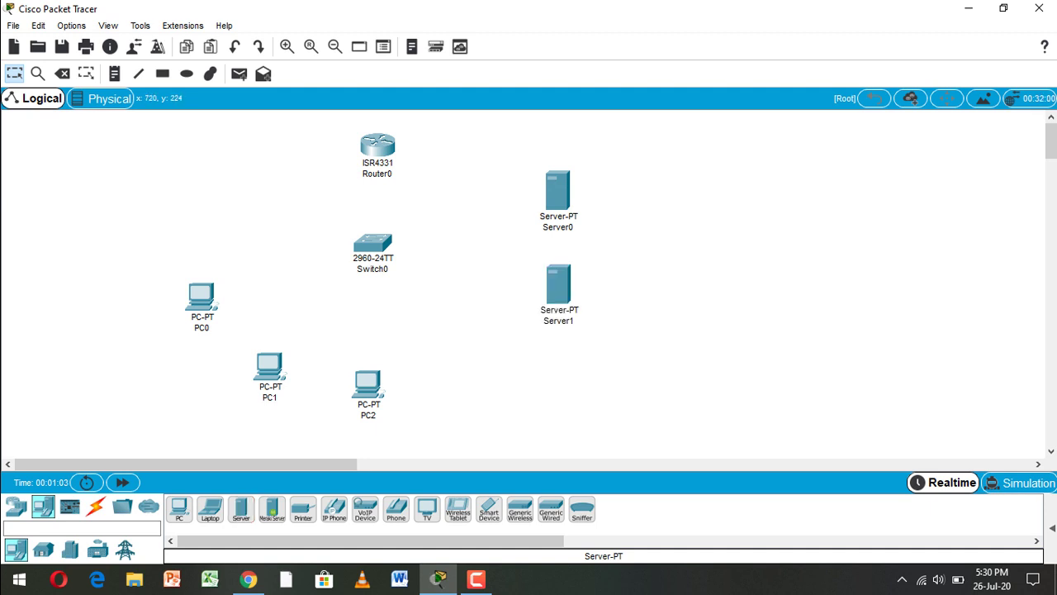
{"action": "left_click_drag", "start_coordinate": [241, 509], "coordinate": [556, 401]}
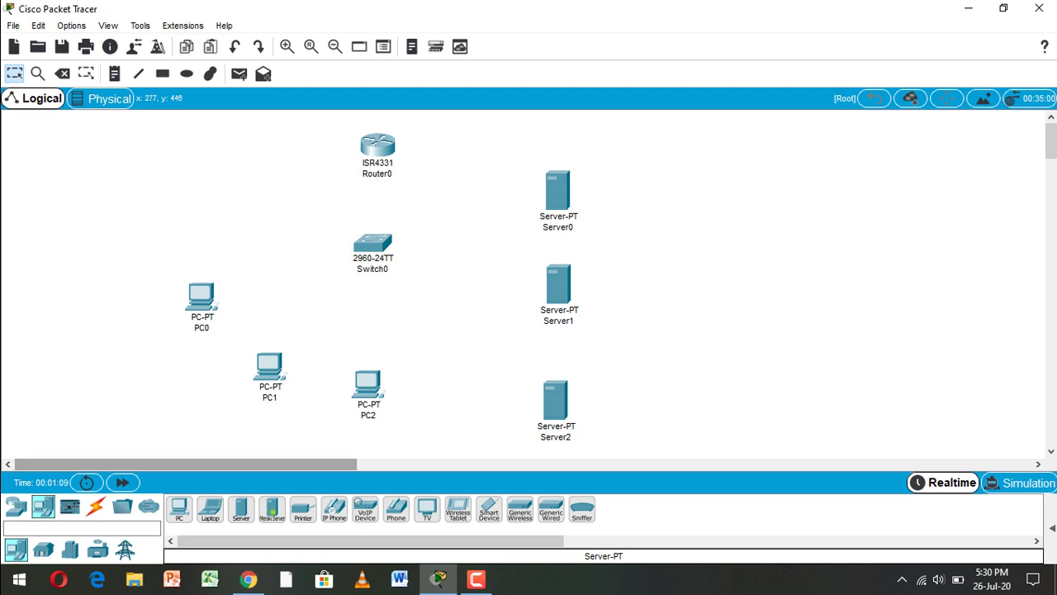
Step: Cable the switch to PC0, PC1 and PC2 using the automatically chosen connection type
{"action": "left_click", "coordinate": [95, 506]}
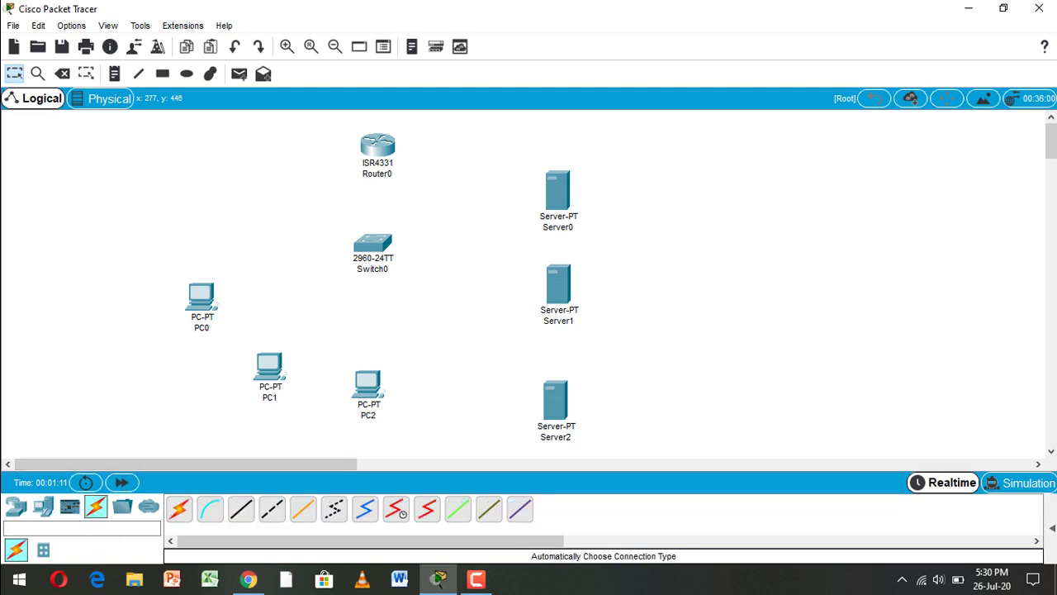
{"action": "left_click", "coordinate": [179, 509]}
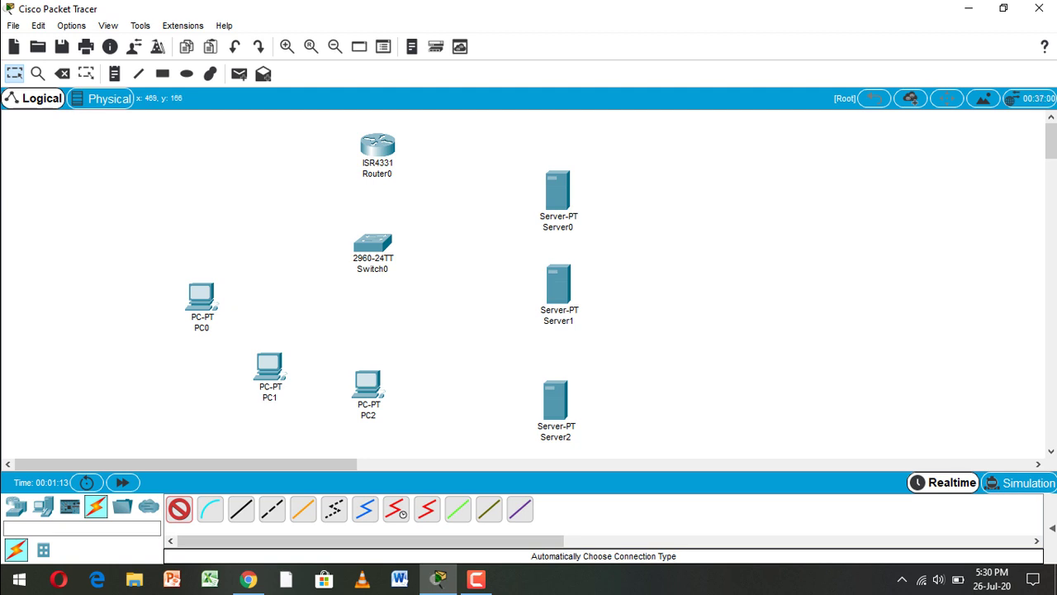
{"action": "left_click", "coordinate": [372, 243]}
{"action": "left_click", "coordinate": [202, 299]}
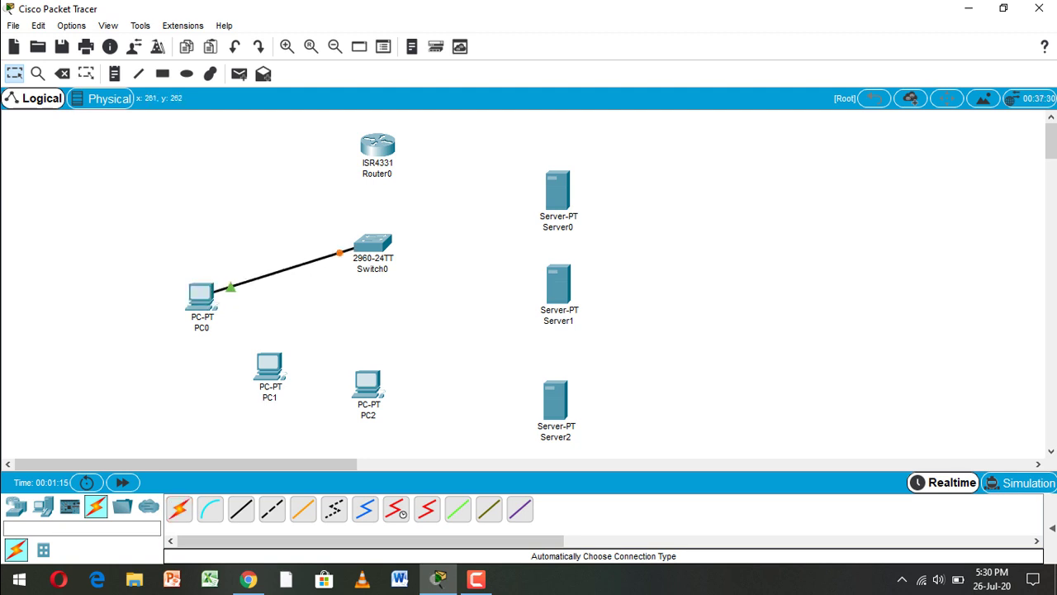
{"action": "left_click", "coordinate": [180, 509]}
{"action": "left_click", "coordinate": [373, 244]}
{"action": "left_click", "coordinate": [269, 365]}
{"action": "left_click", "coordinate": [179, 509]}
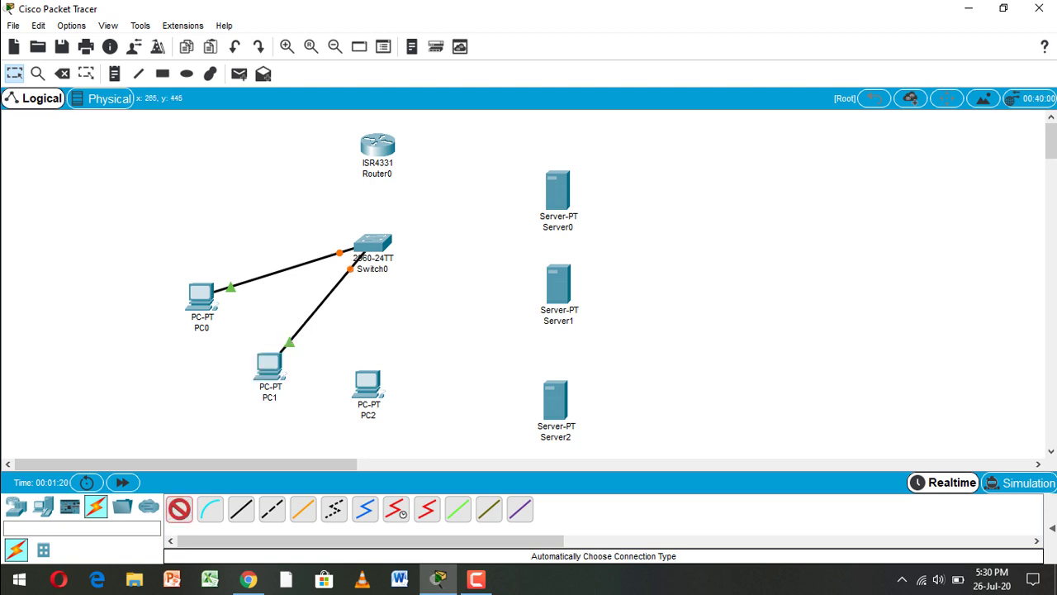
{"action": "left_click", "coordinate": [373, 244]}
{"action": "left_click", "coordinate": [368, 382]}
Step: Cable the switch to Router0 and to Server0, Server1 and Server2 using the automatically chosen connection type
{"action": "left_click", "coordinate": [179, 509]}
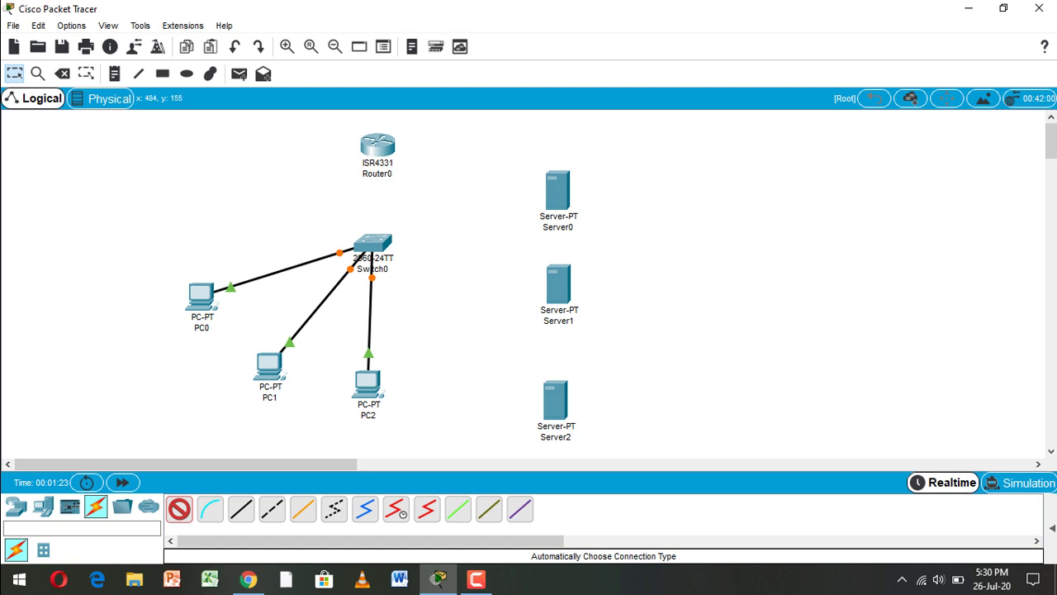
{"action": "left_click", "coordinate": [377, 146]}
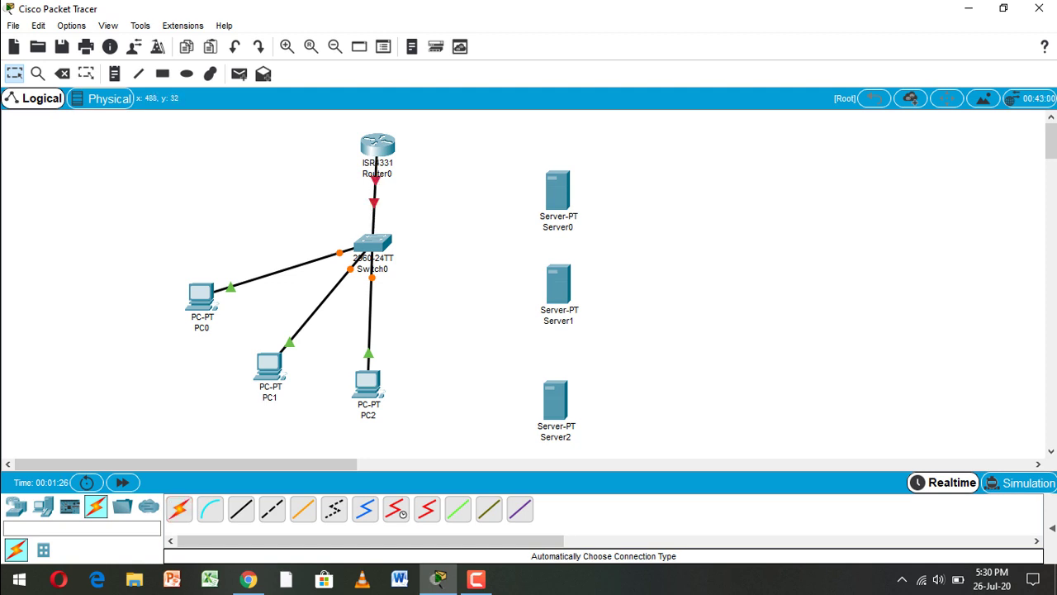
{"action": "left_click", "coordinate": [179, 509]}
{"action": "left_click", "coordinate": [373, 241]}
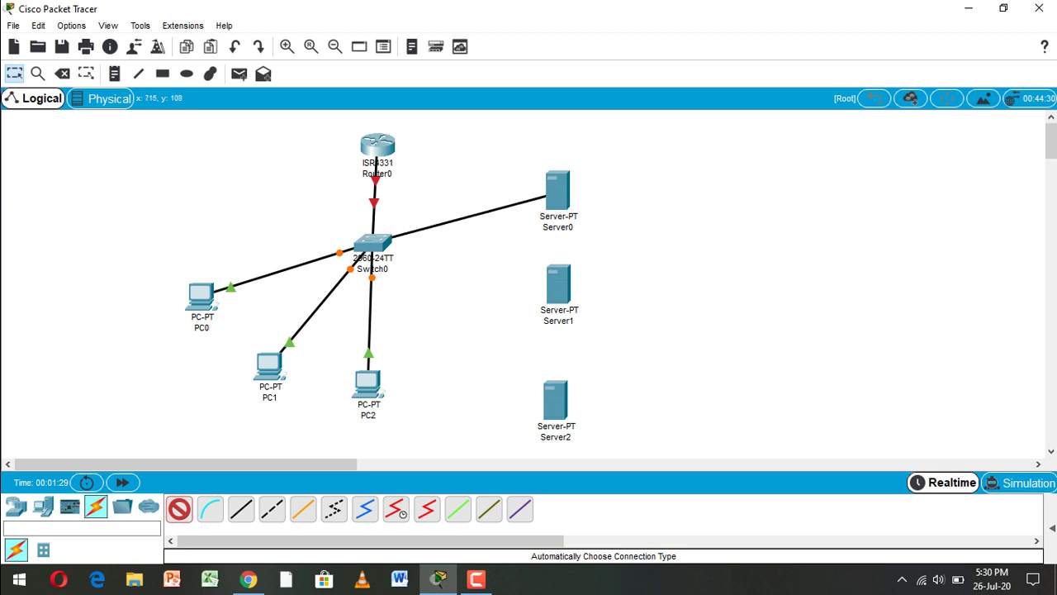
{"action": "left_click", "coordinate": [558, 190]}
{"action": "left_click", "coordinate": [179, 509]}
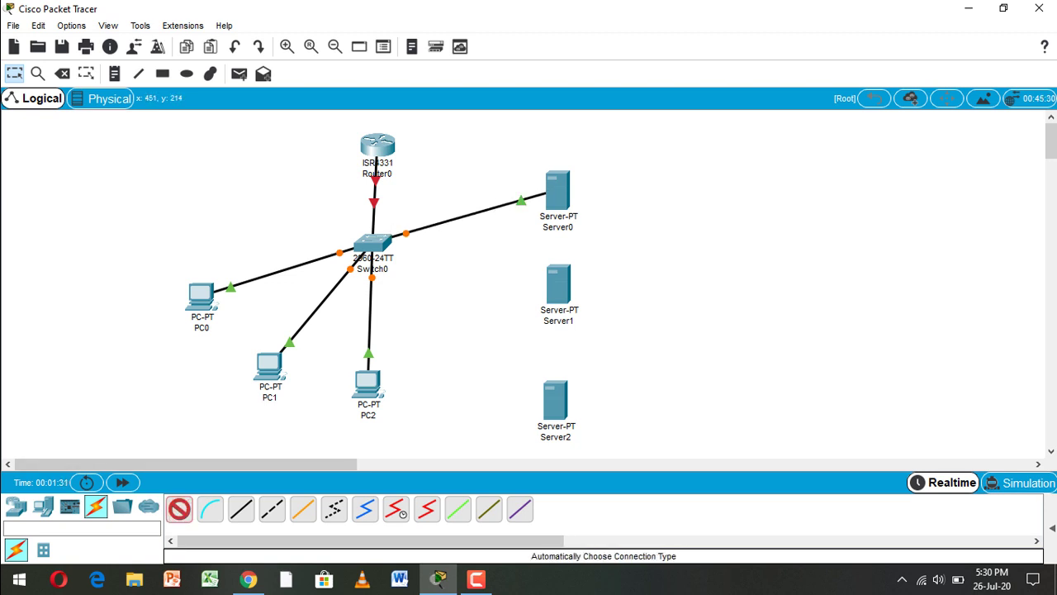
{"action": "left_click", "coordinate": [373, 242]}
{"action": "left_click", "coordinate": [558, 284]}
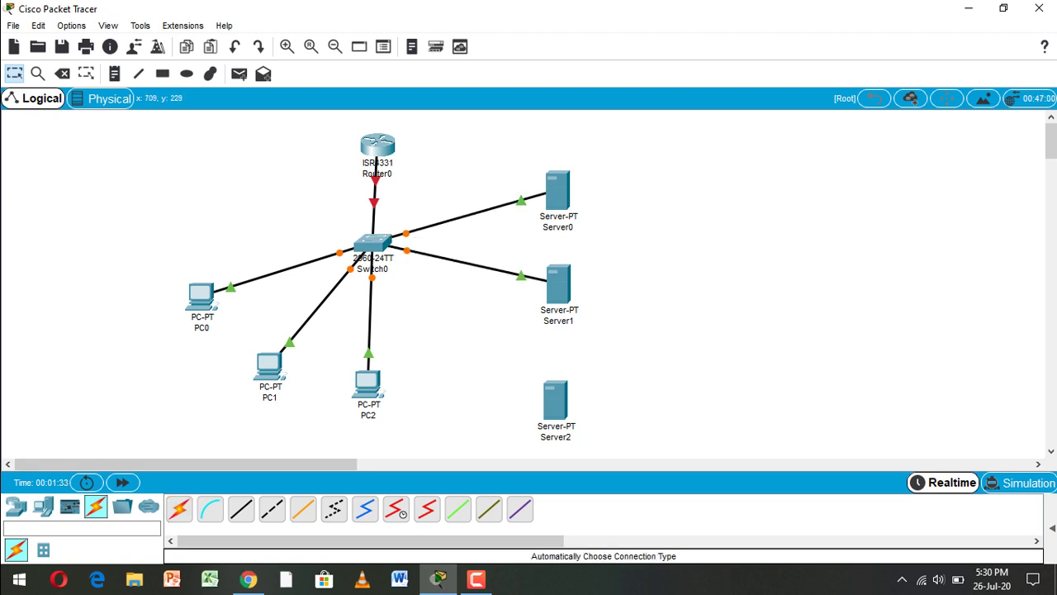
{"action": "left_click", "coordinate": [179, 508]}
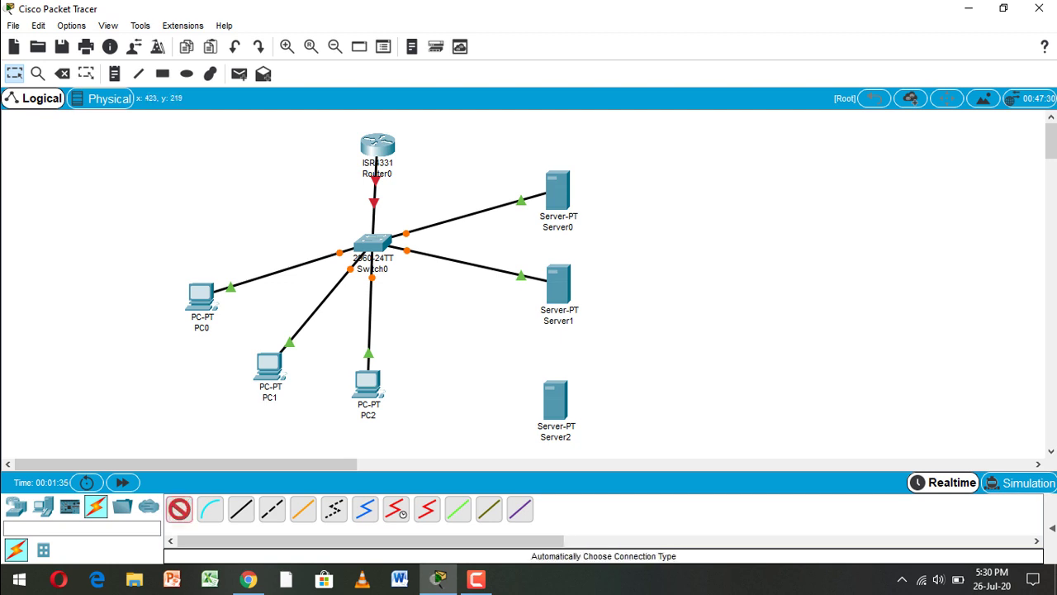
{"action": "left_click", "coordinate": [372, 241]}
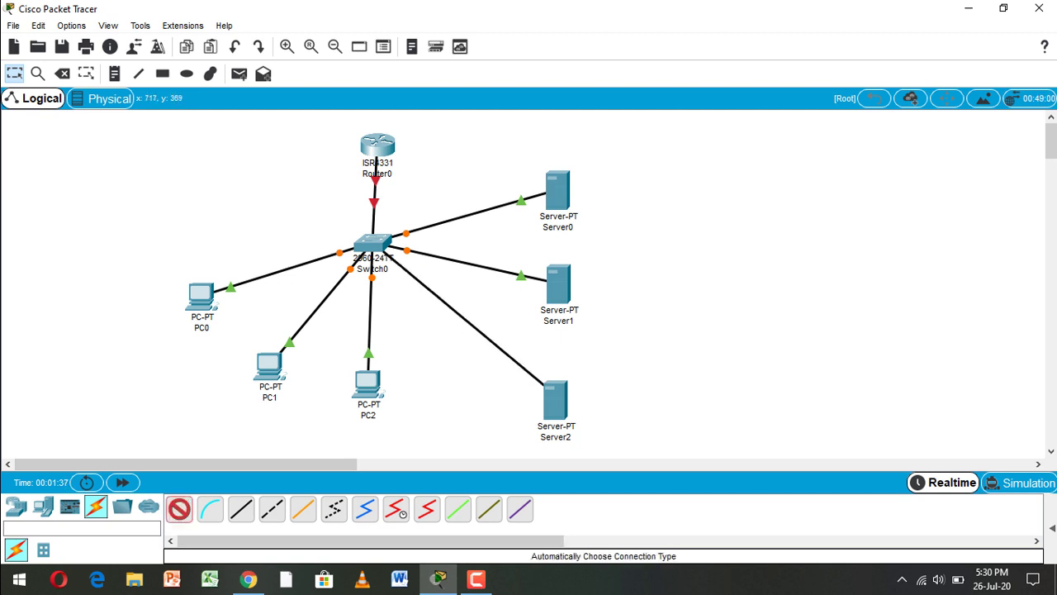
{"action": "left_click", "coordinate": [555, 401]}
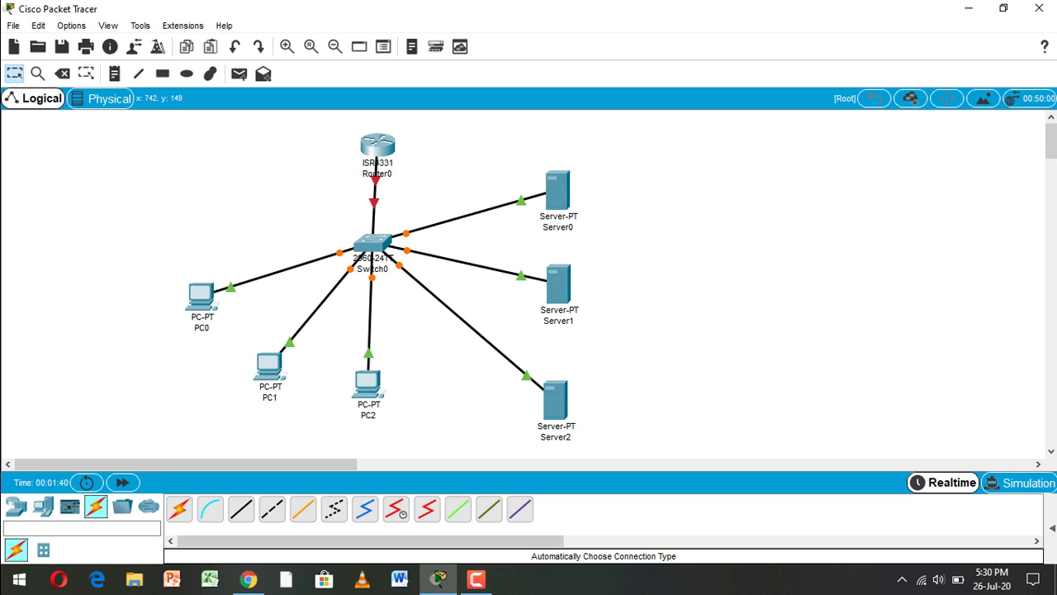
Step: Rename Server0 as dhcp
{"action": "left_click", "coordinate": [558, 227]}
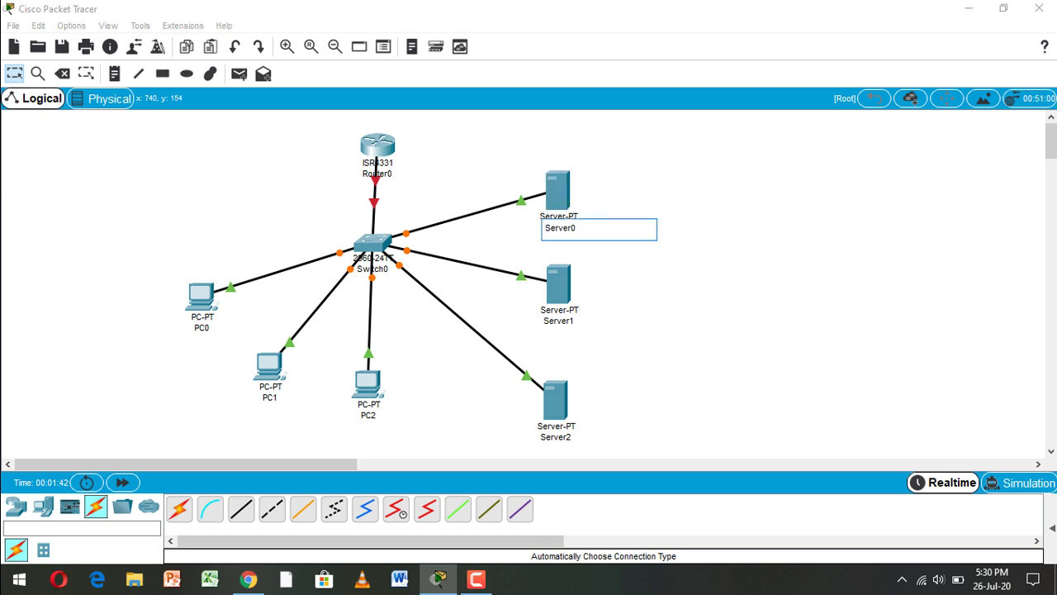
{"action": "key", "text": "BackSpace"}
{"action": "key", "text": "BackSpace"}
{"action": "key", "text": "BackSpace"}
{"action": "key", "text": "BackSpace"}
{"action": "key", "text": "BackSpace"}
{"action": "key", "text": "BackSpace"}
{"action": "key", "text": "BackSpace"}
{"action": "type", "text": "dhcp"}
Step: Rename Server1 as dns and Server2 as http\web
{"action": "left_click", "coordinate": [571, 320]}
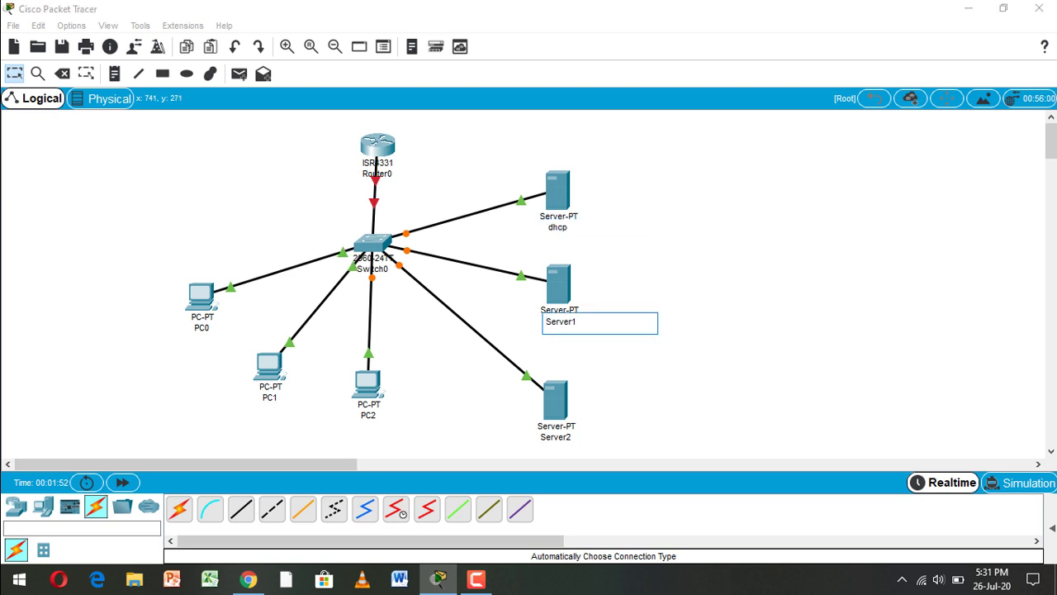
{"action": "key", "text": "ctrl+a"}
{"action": "type", "text": "dns"}
{"action": "double_click", "coordinate": [557, 437]}
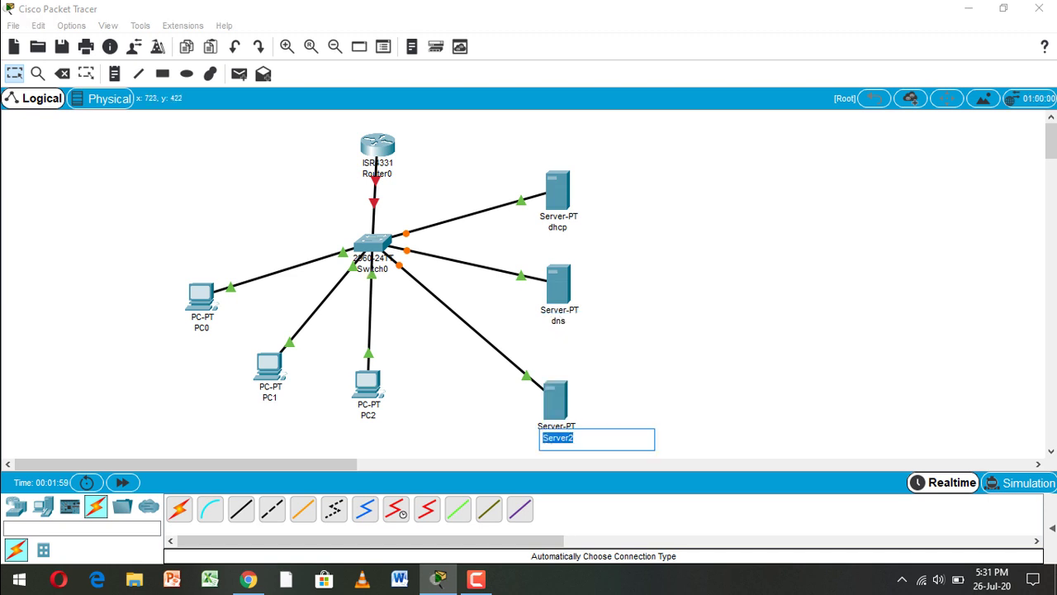
{"action": "type", "text": "http\\"}
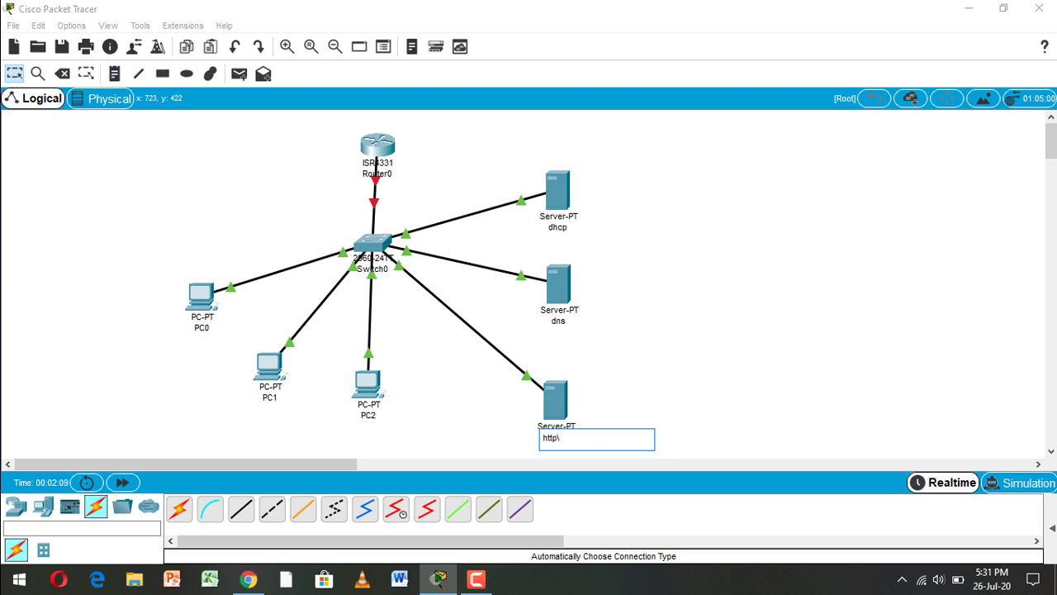
{"action": "type", "text": "web"}
{"action": "key", "text": "Return"}
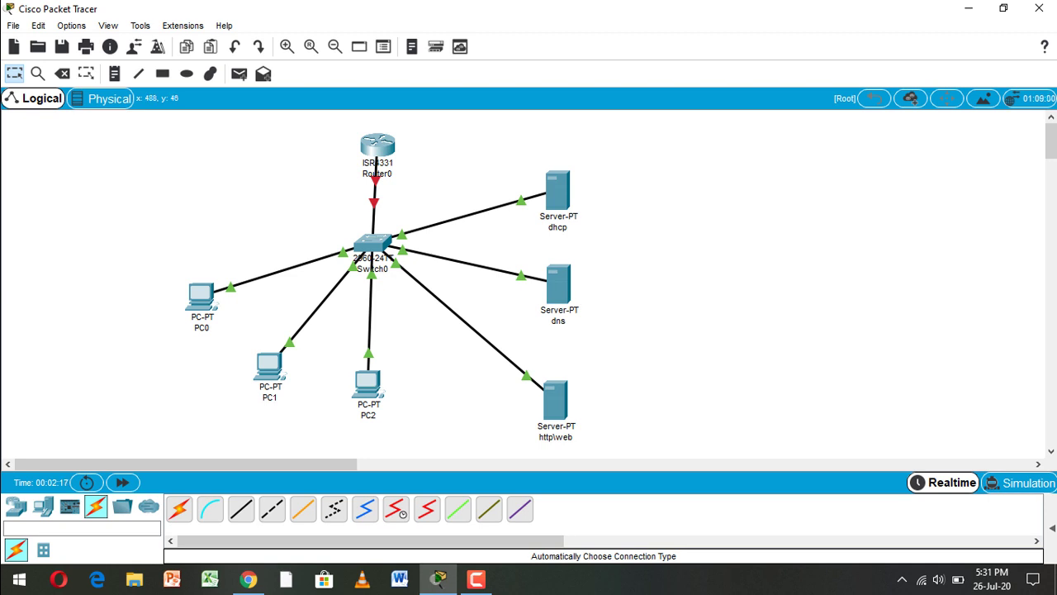
Step: Configure Router0's GigabitEthernet0/0/0 with IP address 192.168.10.1 and subnet mask 255.255.255.0, and turn the port on
{"action": "left_click", "coordinate": [377, 146]}
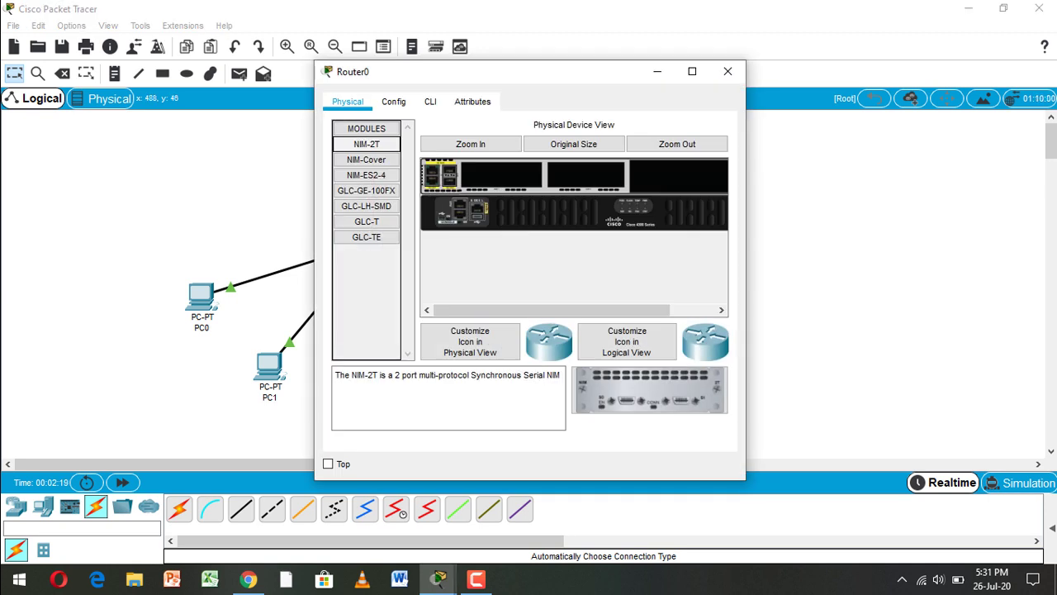
{"action": "left_click", "coordinate": [727, 71]}
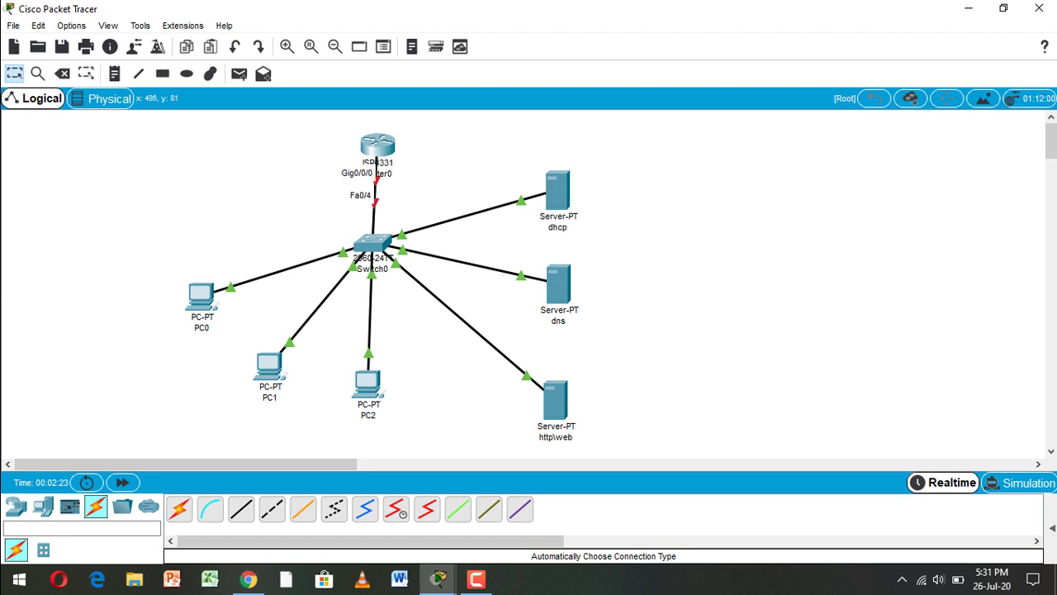
{"action": "left_click", "coordinate": [377, 146]}
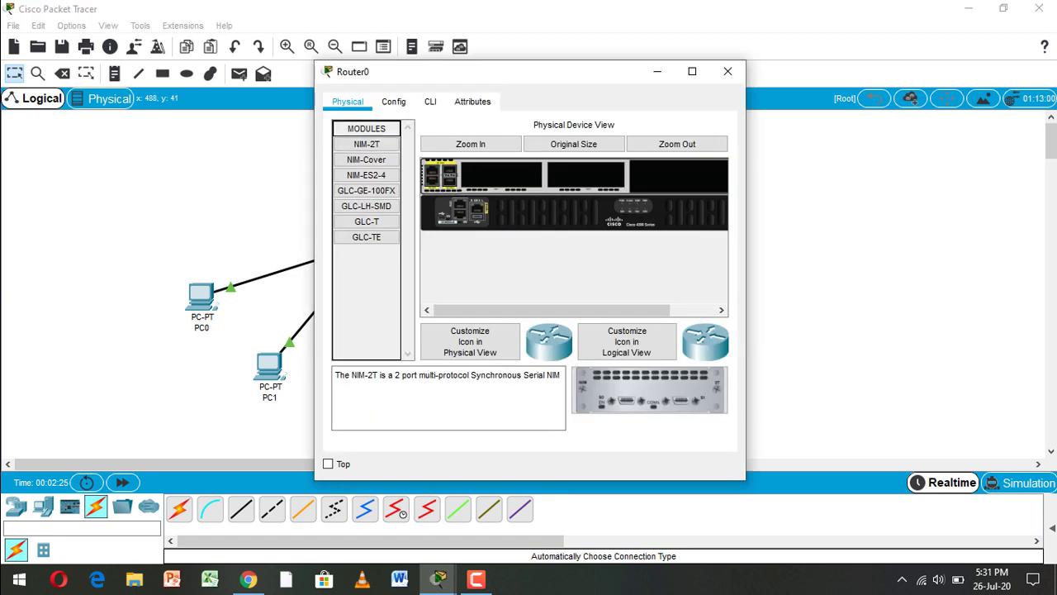
{"action": "left_click", "coordinate": [393, 102]}
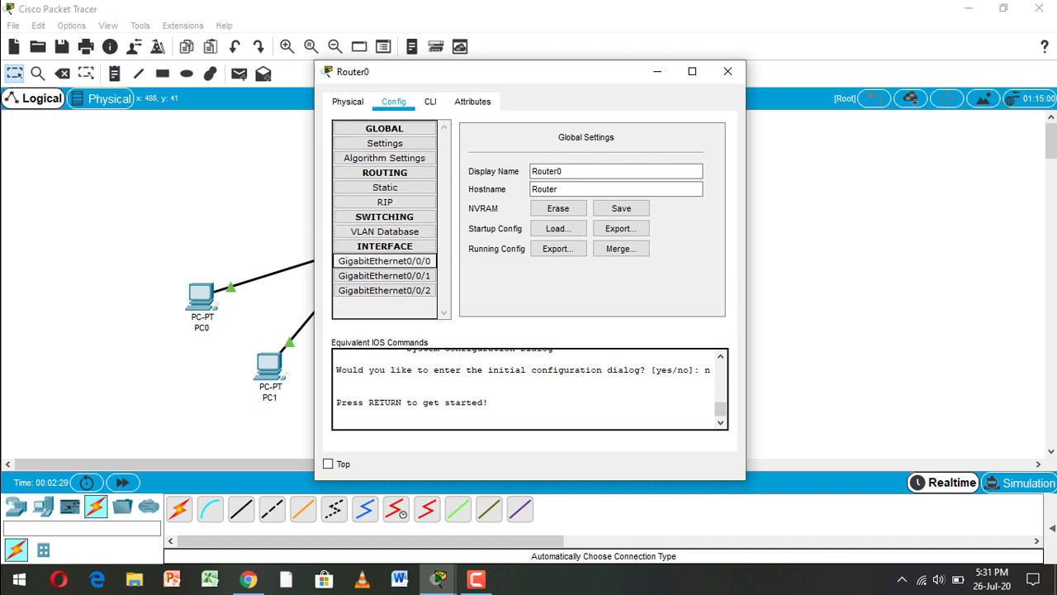
{"action": "left_click", "coordinate": [384, 261]}
{"action": "left_click", "coordinate": [654, 223]}
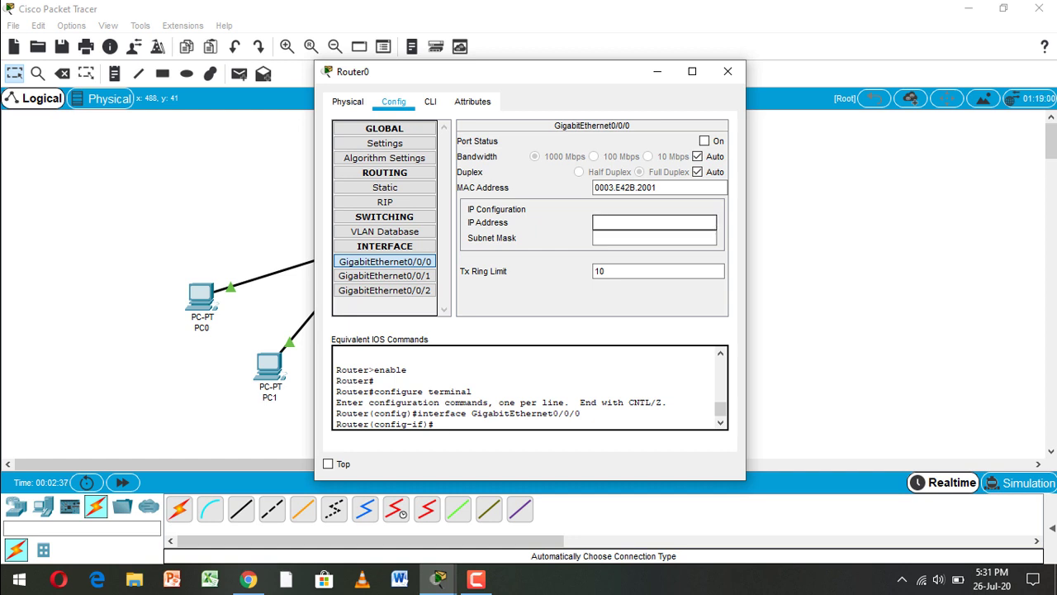
{"action": "type", "text": "192.168.10.1"}
{"action": "left_click", "coordinate": [627, 238]}
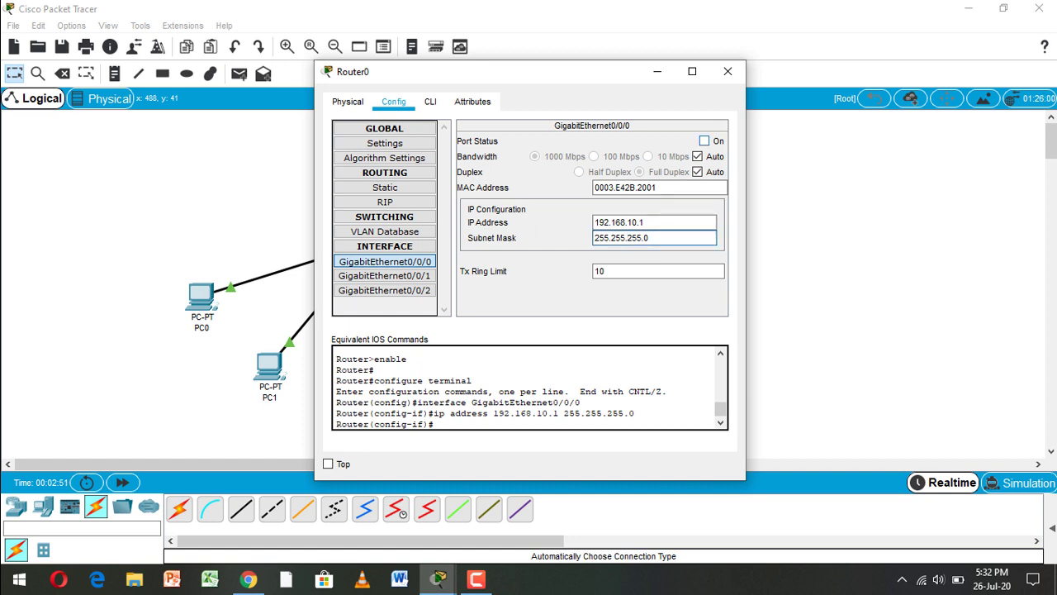
{"action": "left_click", "coordinate": [704, 141]}
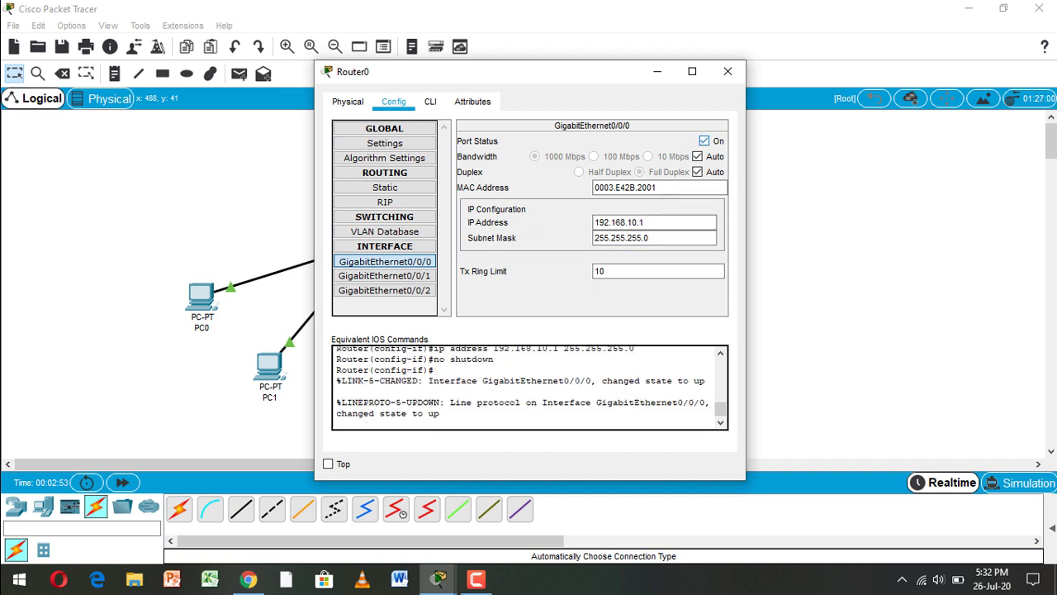
Step: Create a DHCP pool named netA in Router0's command-line interface with ip dhcp pool netA
{"action": "left_click", "coordinate": [431, 101]}
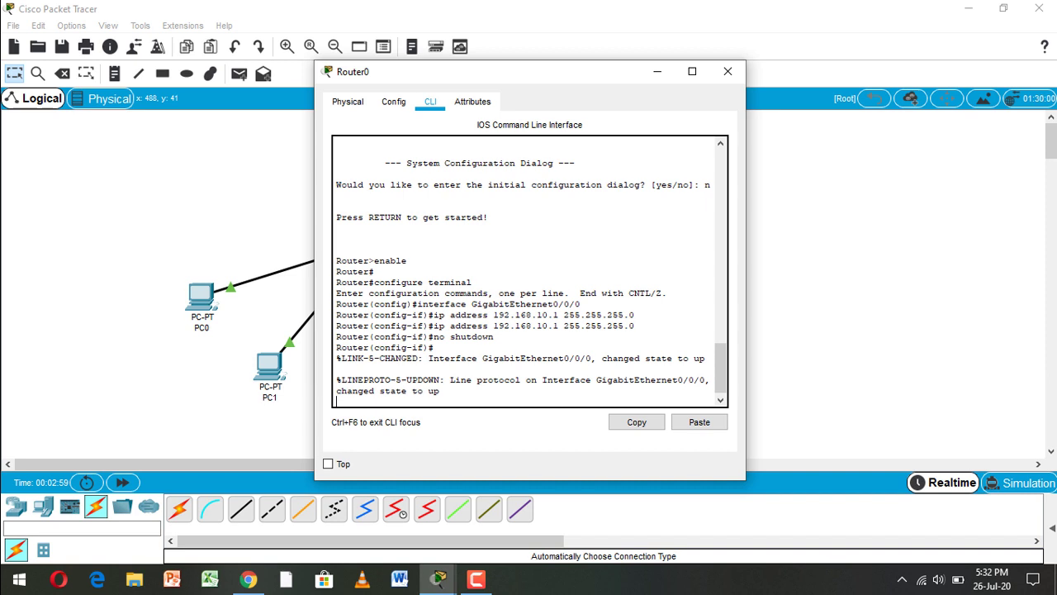
{"action": "key", "text": "Return"}
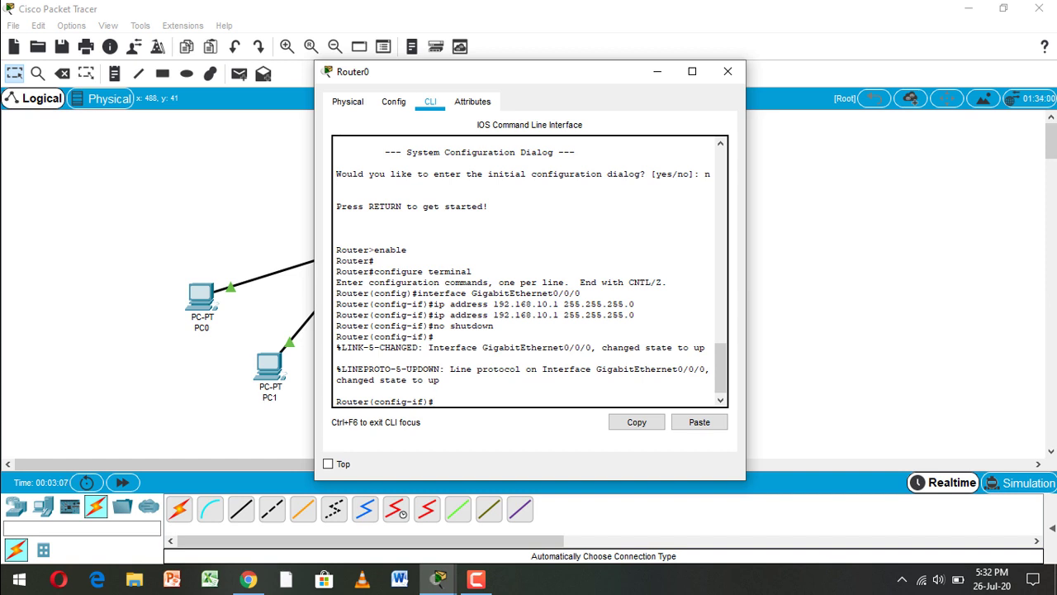
{"action": "type", "text": "ip dhcp pool netA"}
{"action": "key", "text": "Return"}
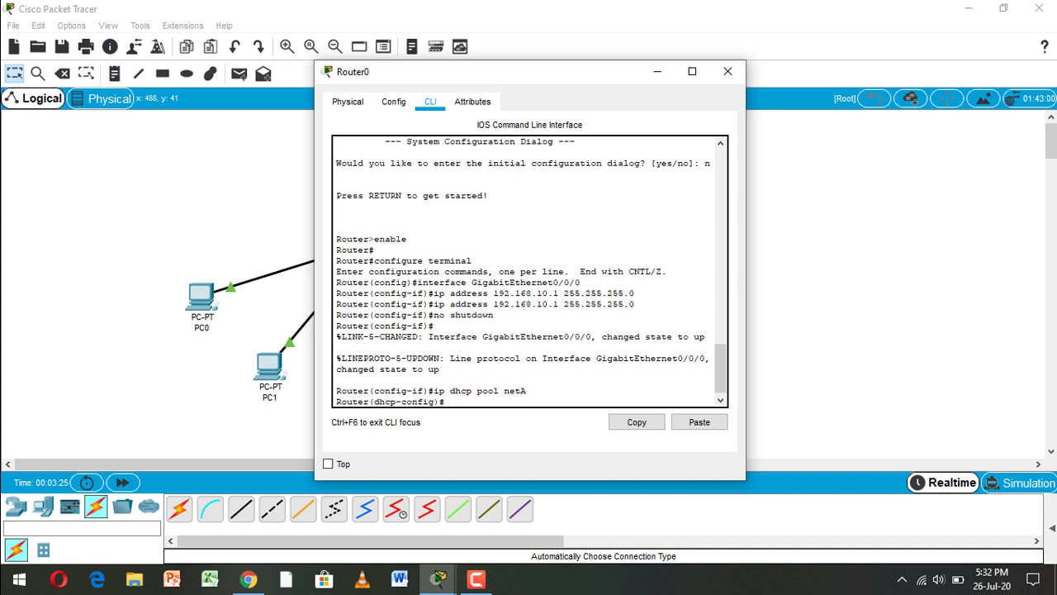
Step: Assign the network 192.168.10.0 with mask 255.255.255.0 to the netA DHCP pool
{"action": "type", "text": "network 192"}
{"action": "type", "text": ".168.10.0 255.255.255"}
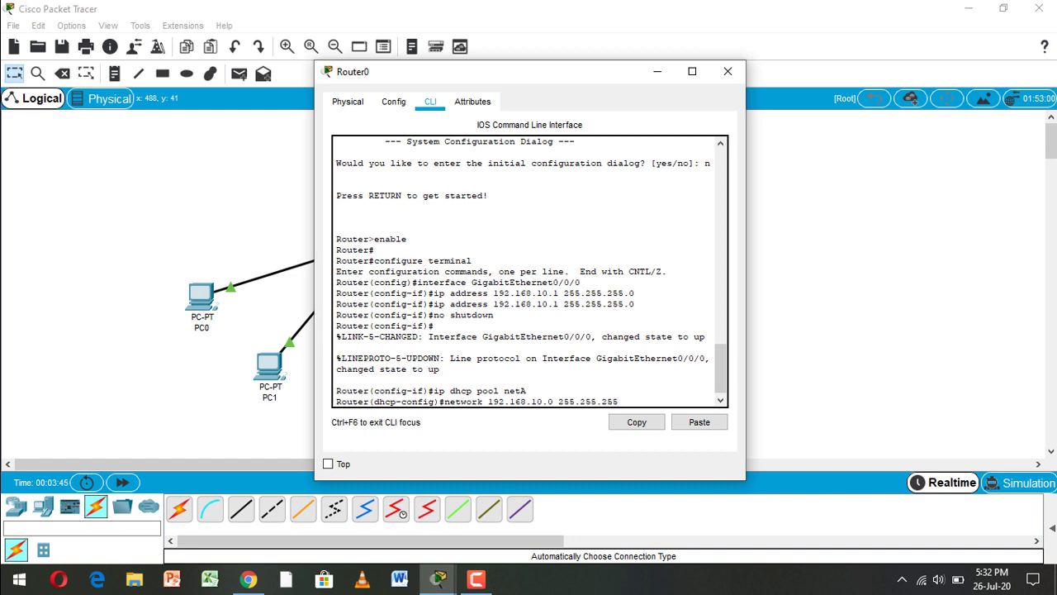
{"action": "type", "text": ".0"}
{"action": "key", "text": "Return"}
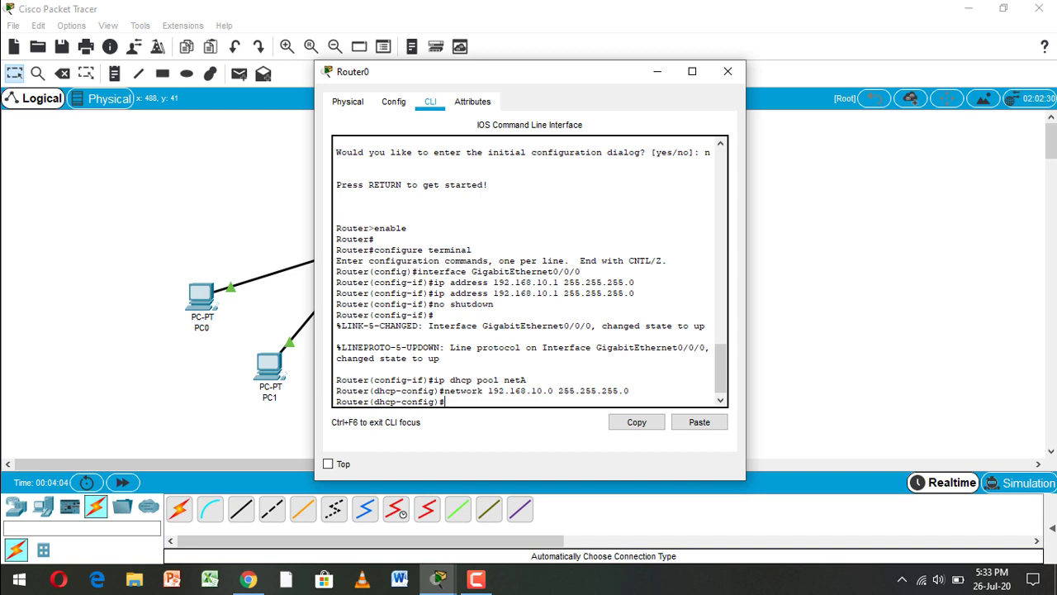
Step: Set the netA pool's default router to 192.168.10.1, exit the pool configuration and close the Router0 window
{"action": "type", "text": "default-router 192.168.10.1"}
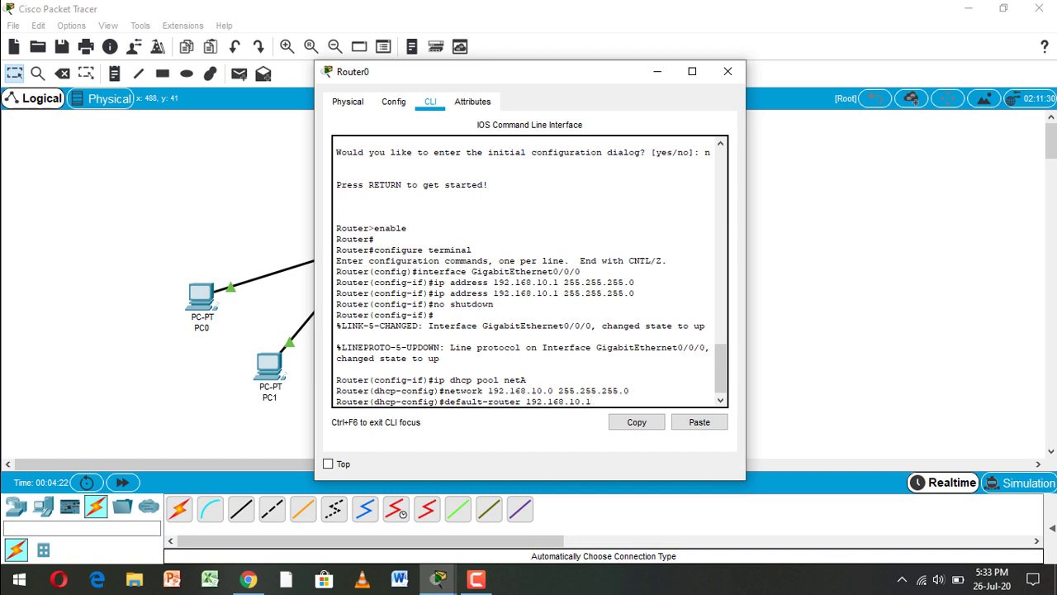
{"action": "key", "text": "Return"}
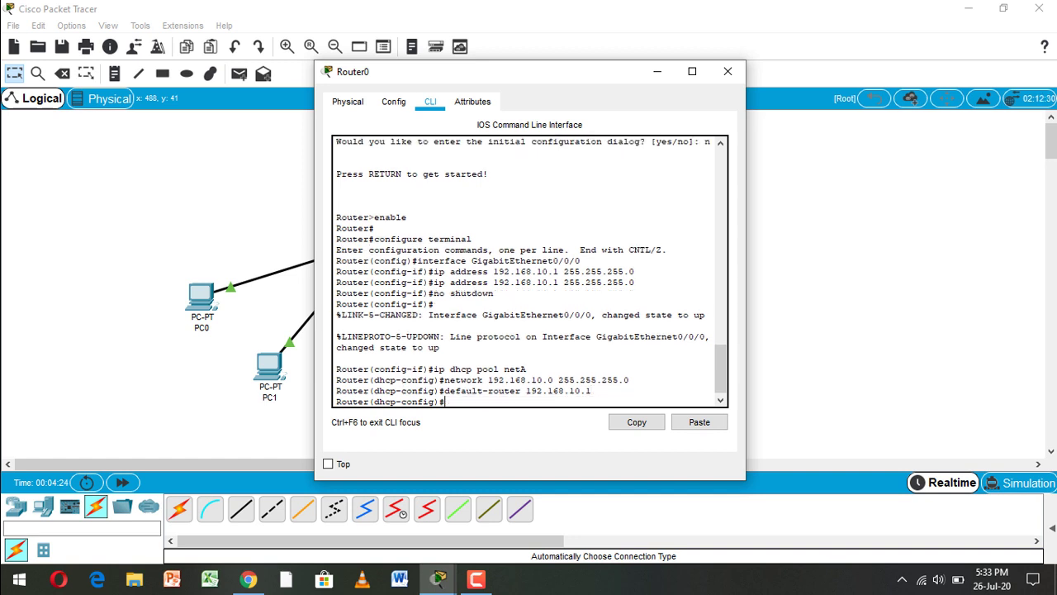
{"action": "type", "text": "exit"}
{"action": "key", "text": "Return"}
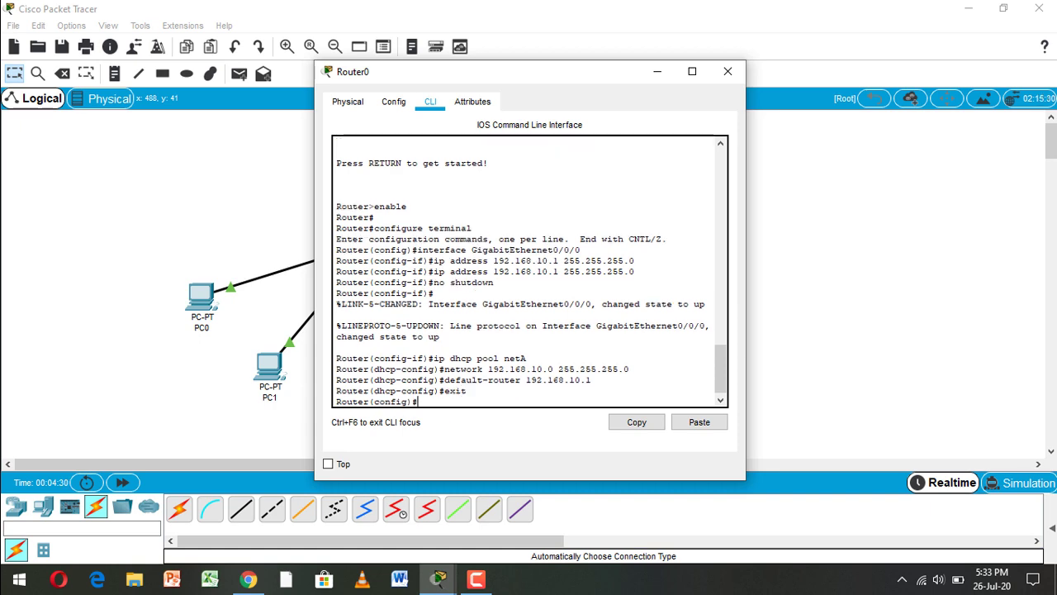
{"action": "left_click", "coordinate": [727, 71]}
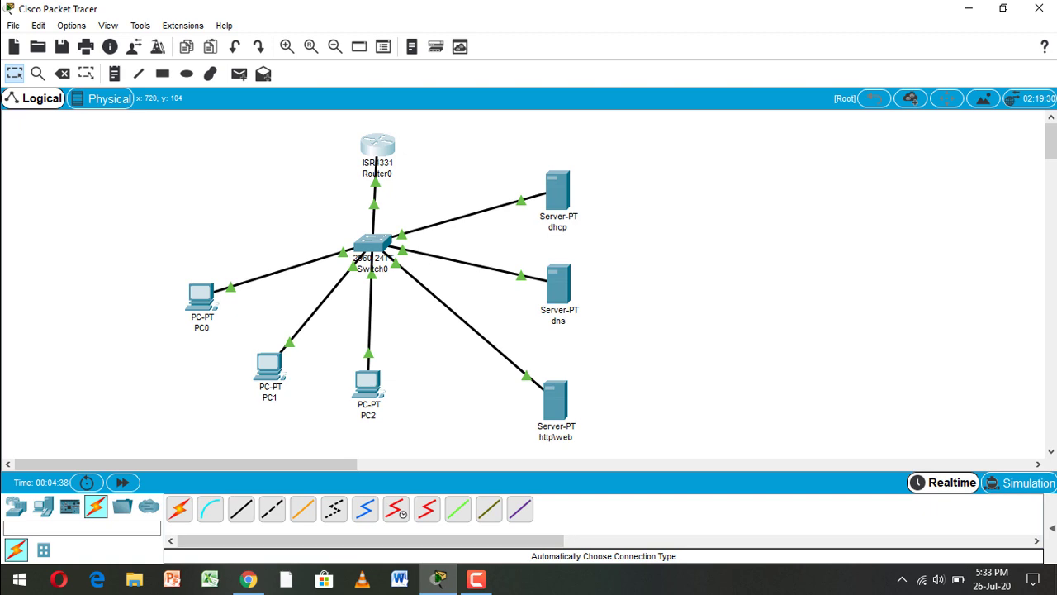
Step: Give the dhcp server the static IP address 192.168.10.5 with subnet mask 255.255.255.0
{"action": "mouse_move", "coordinate": [558, 189]}
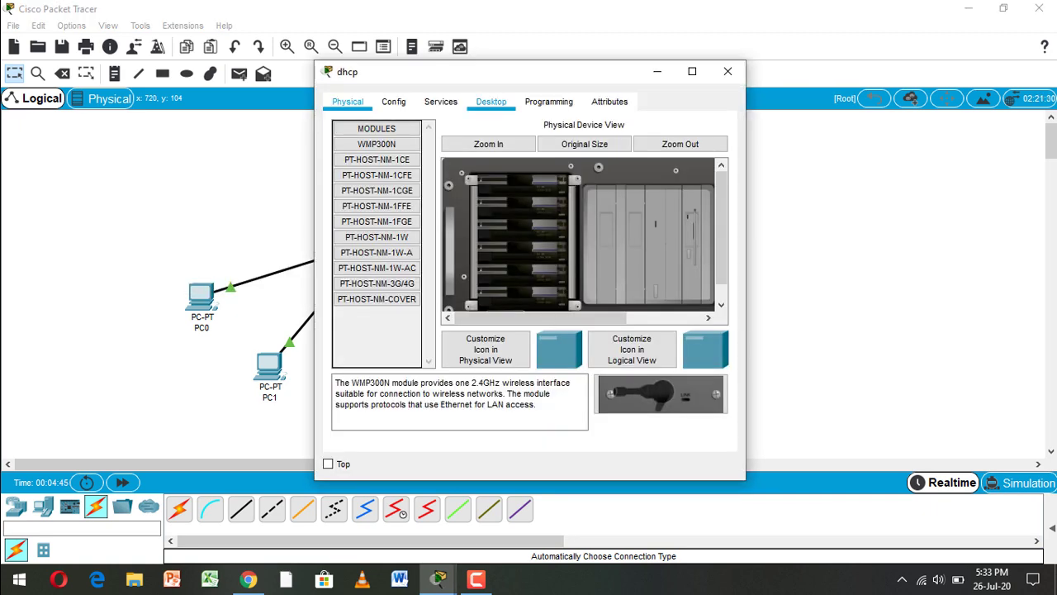
{"action": "left_click", "coordinate": [491, 100]}
{"action": "left_click", "coordinate": [364, 153]}
{"action": "left_click", "coordinate": [491, 101]}
{"action": "left_click", "coordinate": [377, 163]}
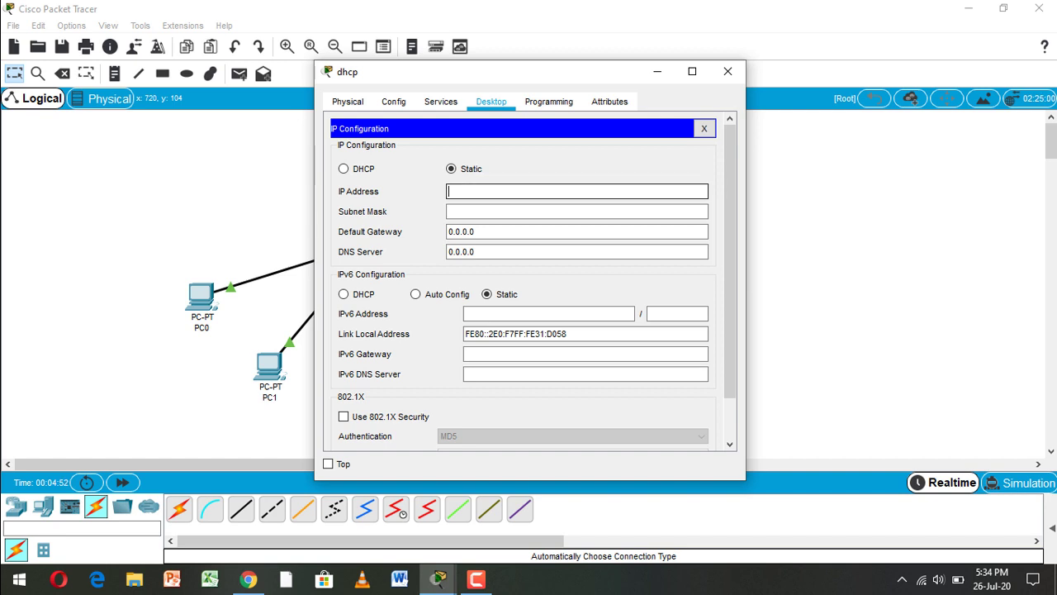
{"action": "type", "text": "192.168.10.5"}
{"action": "left_click", "coordinate": [577, 211]}
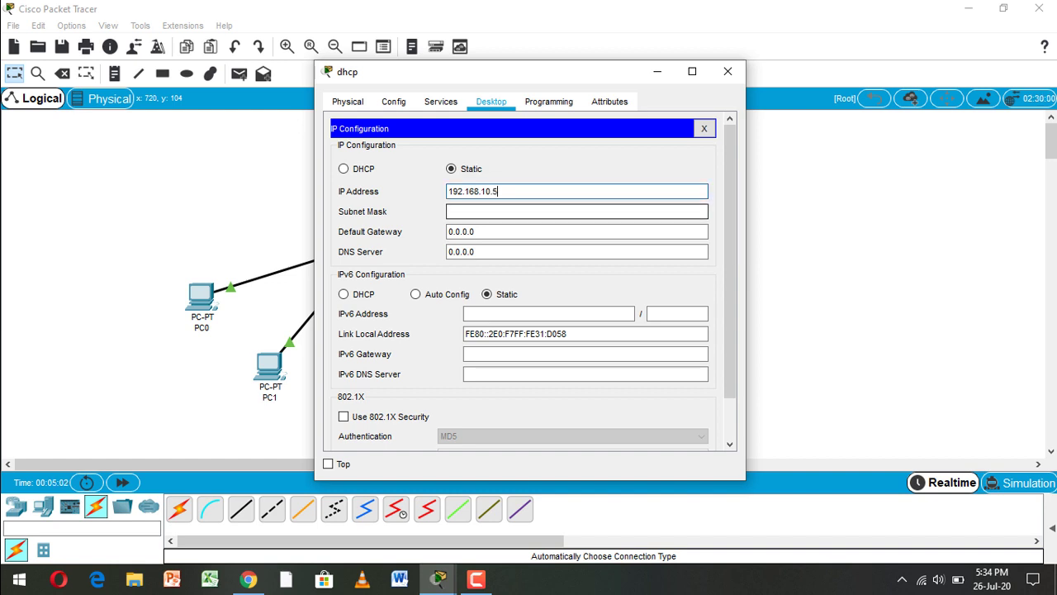
{"action": "left_click", "coordinate": [465, 212]}
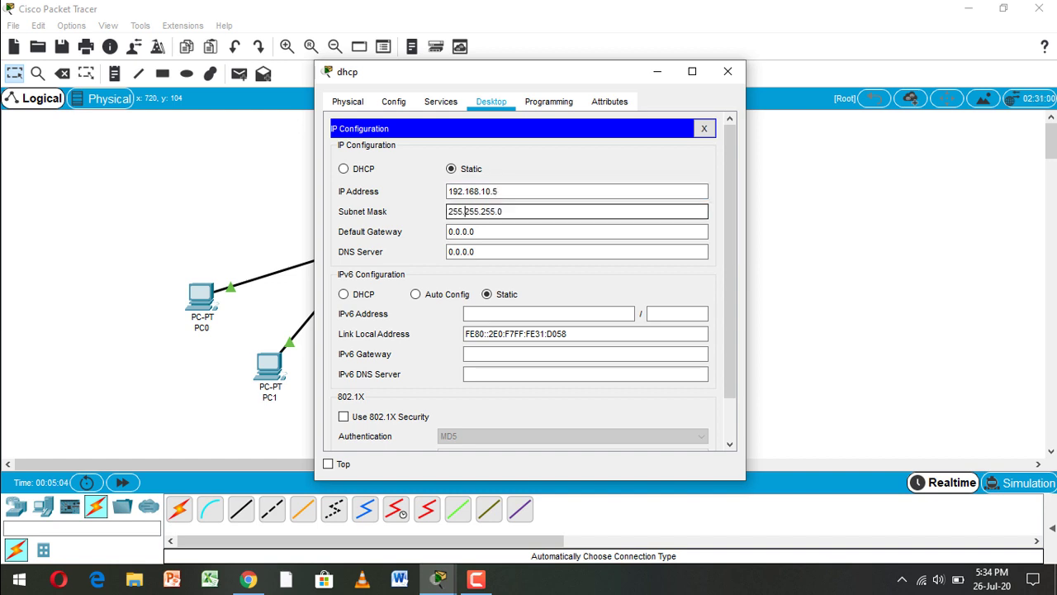
Step: Set the dhcp server's default gateway to 192.168.10.1
{"action": "left_click", "coordinate": [479, 231]}
{"action": "left_click_drag", "start_coordinate": [476, 231], "coordinate": [447, 232]}
{"action": "type", "text": "192.169"}
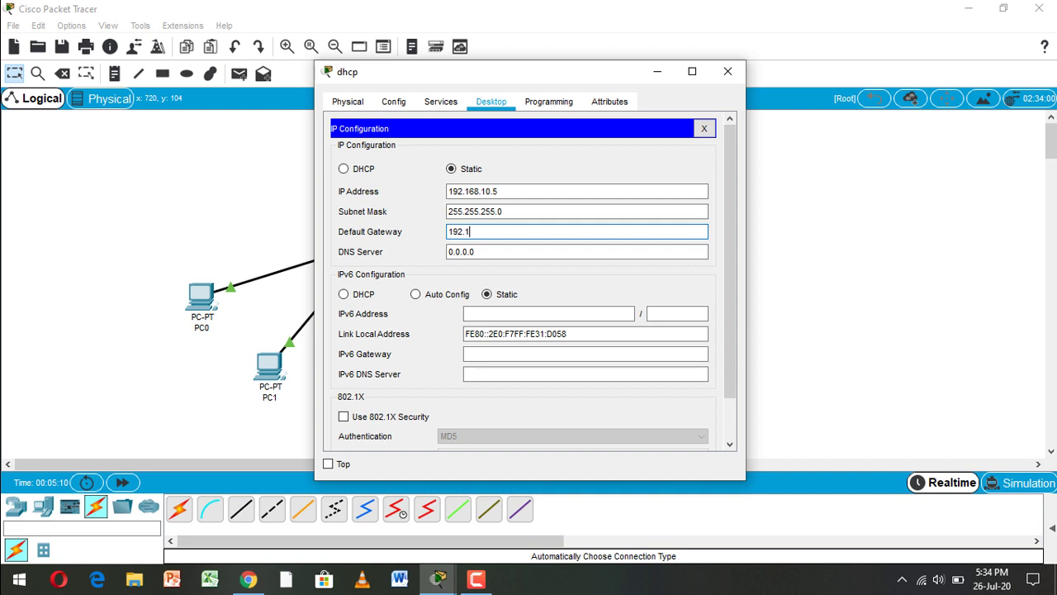
{"action": "key", "text": "BackSpace"}
{"action": "key", "text": "BackSpace"}
{"action": "type", "text": "68.10.1"}
Step: Copy the default gateway address from the dhcp server's IP configuration and close the server's window
{"action": "key", "text": "shift+Left"}
{"action": "key", "text": "shift+Left"}
{"action": "key", "text": "shift+Left"}
{"action": "key", "text": "shift+Left"}
{"action": "key", "text": "shift+Left"}
{"action": "key", "text": "shift+Left"}
{"action": "key", "text": "shift+Left"}
{"action": "key", "text": "shift+Left"}
{"action": "key", "text": "shift+Left"}
{"action": "key", "text": "shift+Left"}
{"action": "key", "text": "shift+Left"}
{"action": "key", "text": "shift+Left"}
{"action": "key", "text": "ctrl+c"}
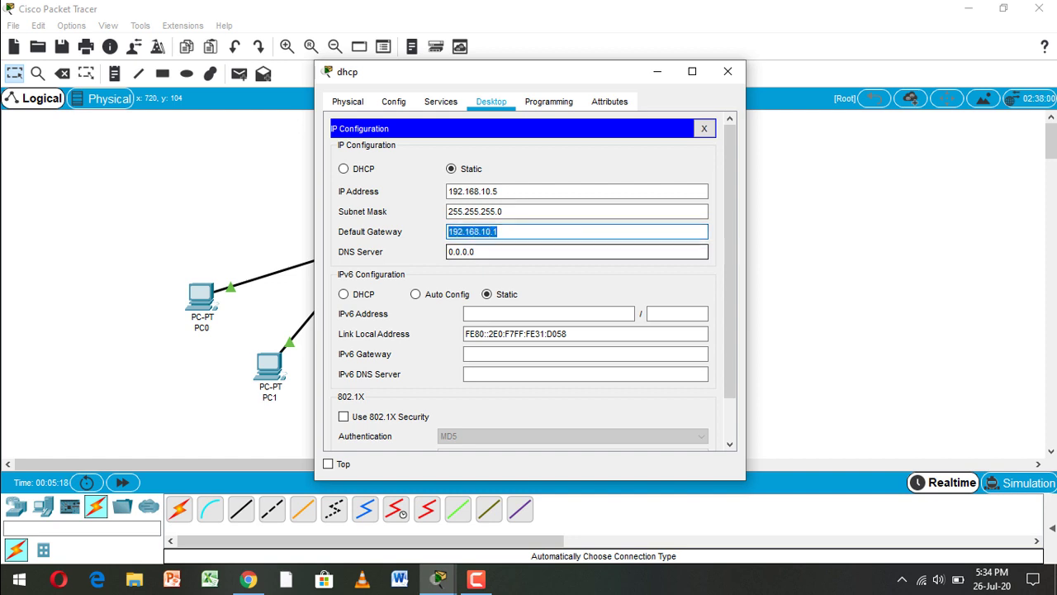
{"action": "left_click", "coordinate": [475, 251]}
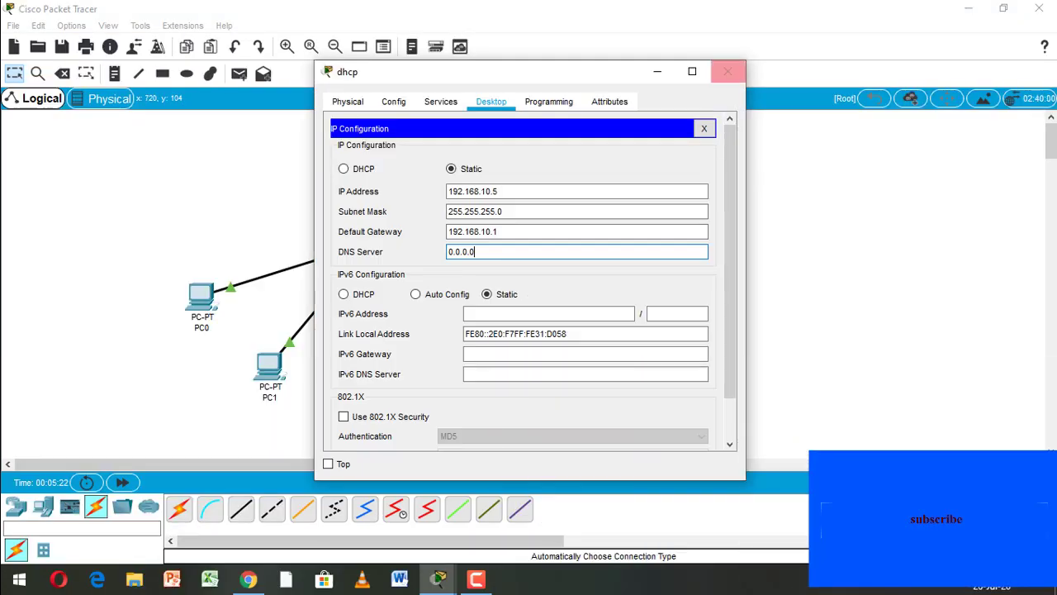
{"action": "left_click", "coordinate": [728, 71]}
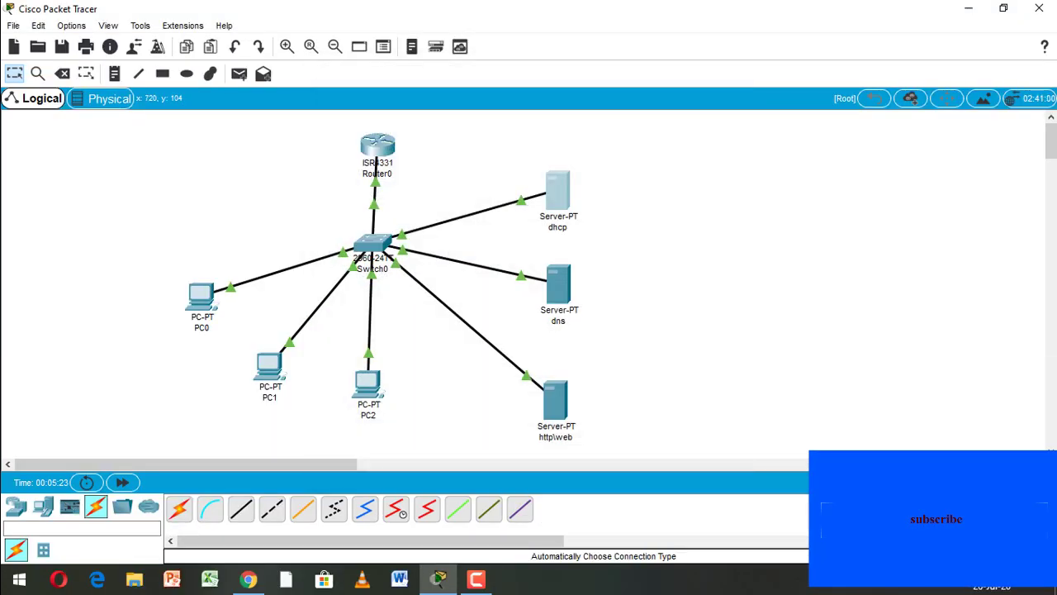
Step: Give the dns server the static IP address 192.168.10.6 with subnet mask 255.255.255.0
{"action": "left_click", "coordinate": [558, 283]}
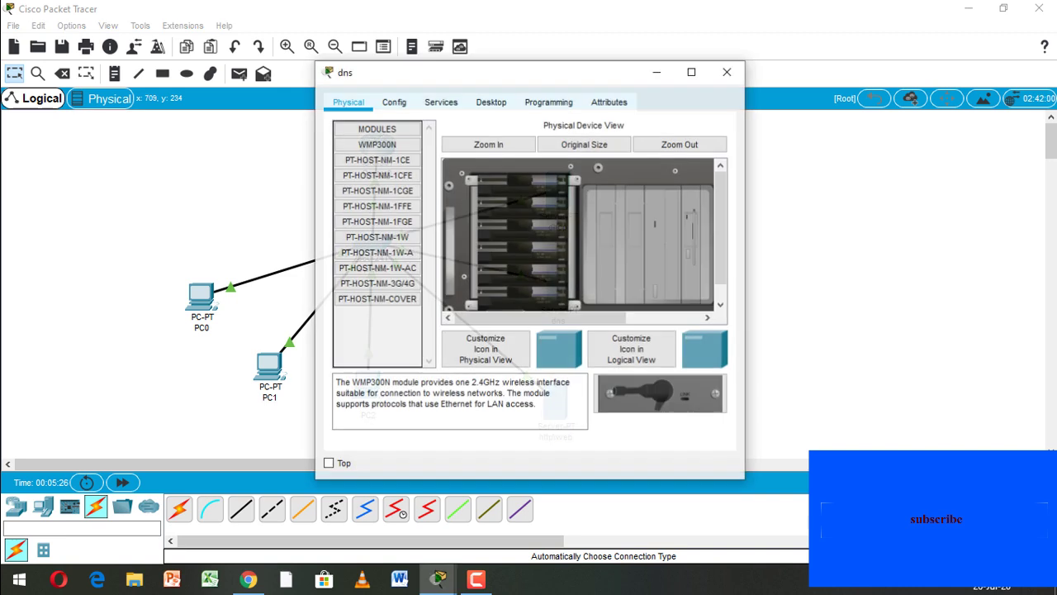
{"action": "left_click", "coordinate": [491, 102]}
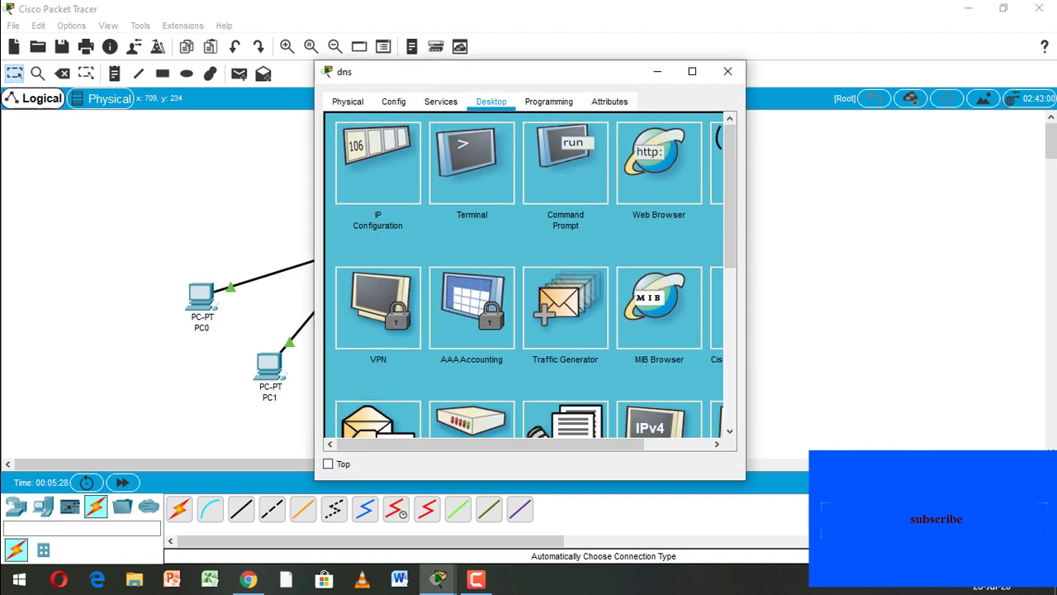
{"action": "left_click", "coordinate": [377, 170]}
{"action": "left_click", "coordinate": [448, 191]}
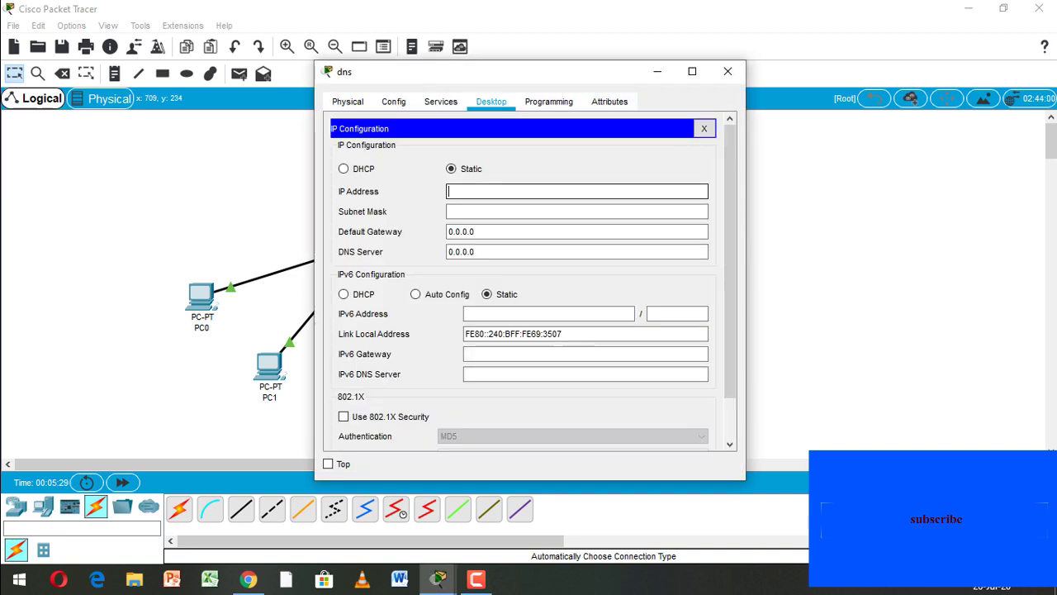
{"action": "type", "text": "192.168.10.1"}
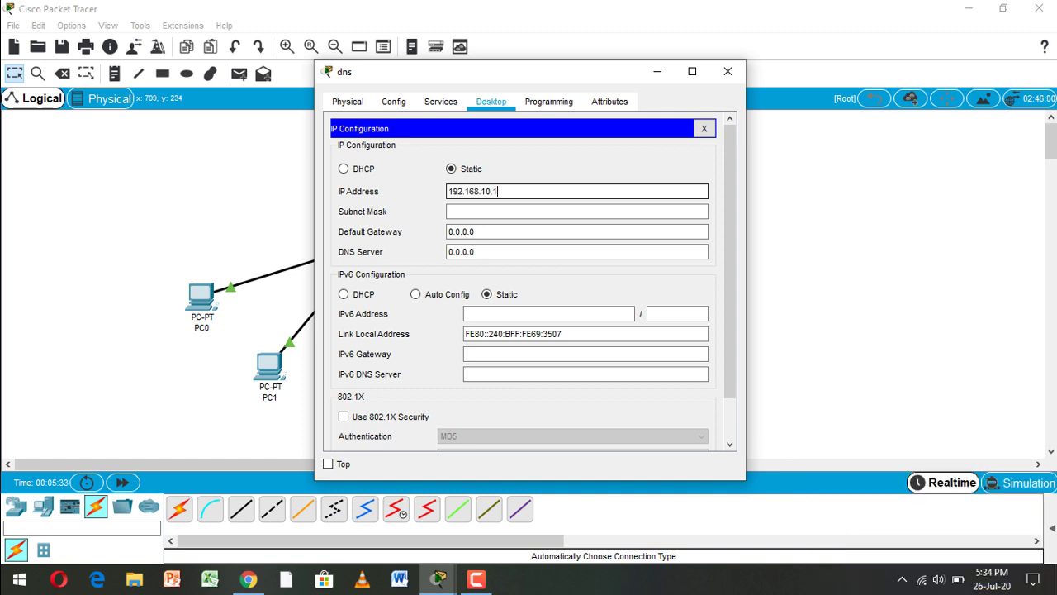
{"action": "key", "text": "BackSpace"}
{"action": "type", "text": "6"}
{"action": "key", "text": "Tab"}
{"action": "key", "text": "Tab"}
Step: Set the dns server's default gateway to 192.168.10.1 and its DNS server to 192.168.10.6, and close its window
{"action": "type", "text": "192.168.10.1"}
{"action": "key", "text": "BackSpace"}
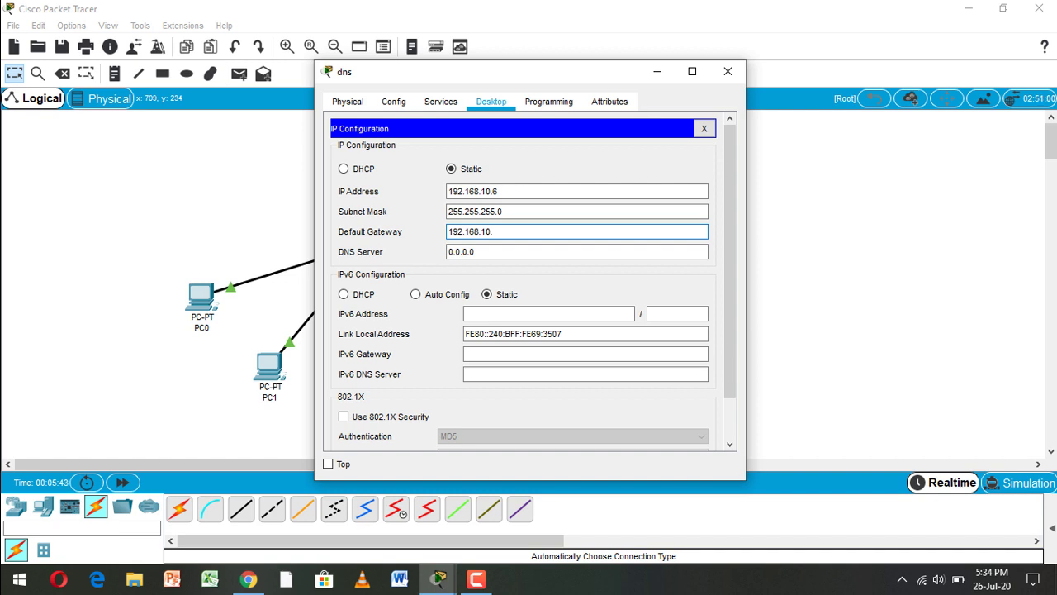
{"action": "type", "text": "1"}
{"action": "key", "text": "Tab"}
{"action": "key", "text": "shift+Left"}
{"action": "key", "text": "shift+Left"}
{"action": "key", "text": "shift+Left"}
{"action": "key", "text": "shift+Home"}
{"action": "type", "text": "192.168.10.1"}
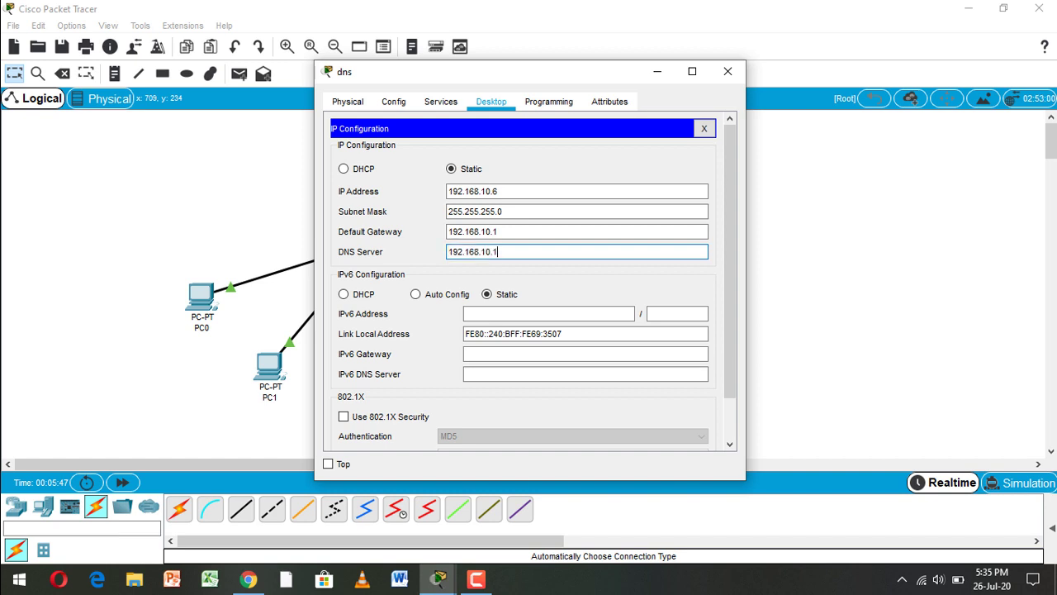
{"action": "key", "text": "BackSpace"}
{"action": "type", "text": "6"}
{"action": "left_click", "coordinate": [727, 71]}
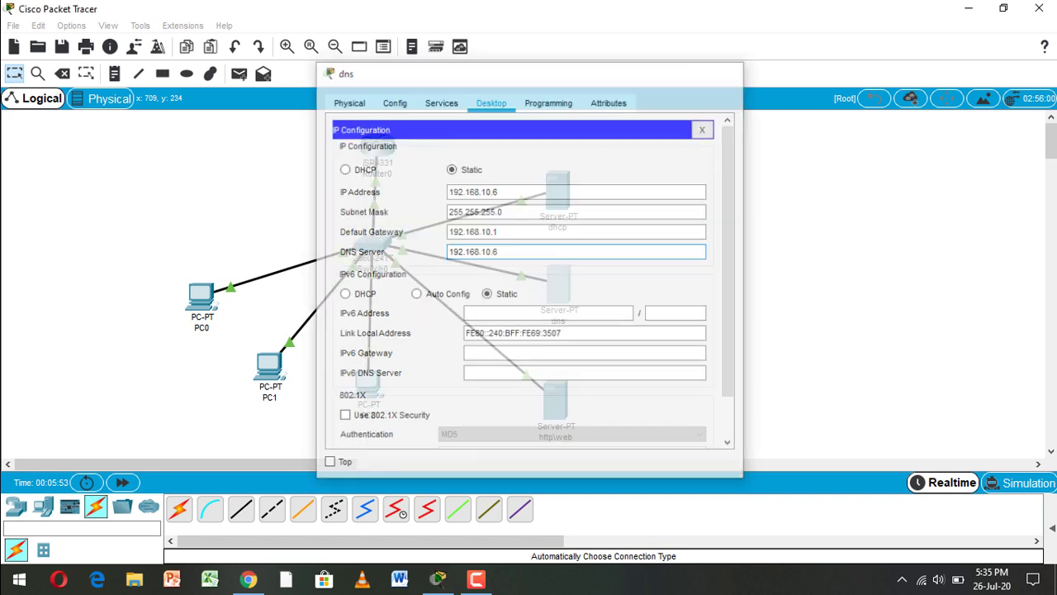
{"action": "left_click", "coordinate": [726, 73]}
Step: Set the DNS server address in the dhcp server's IP configuration to 192.168.10.6 and close its window
{"action": "left_click", "coordinate": [559, 190]}
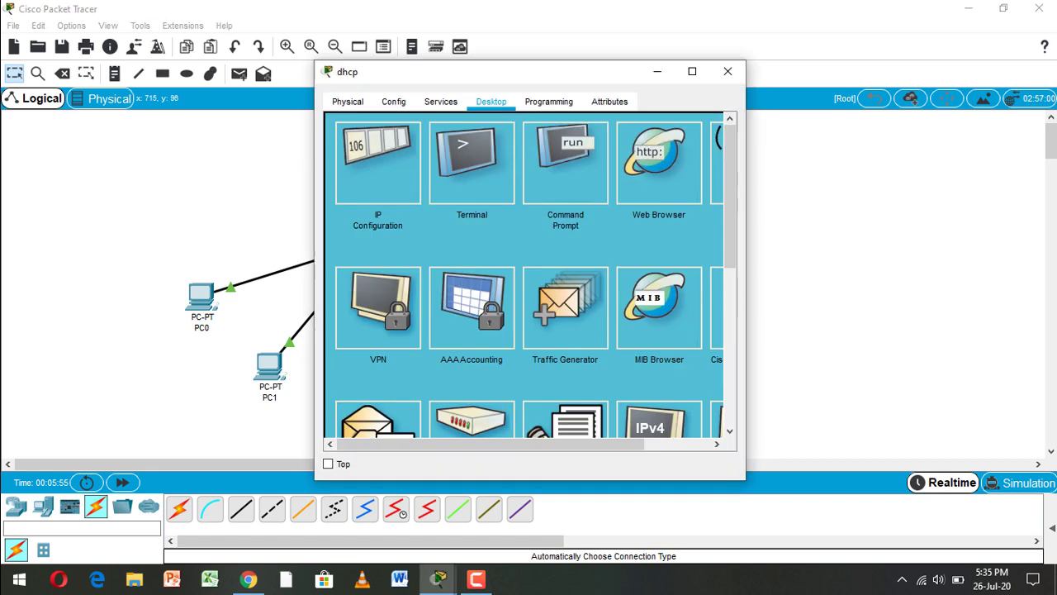
{"action": "left_click", "coordinate": [378, 162]}
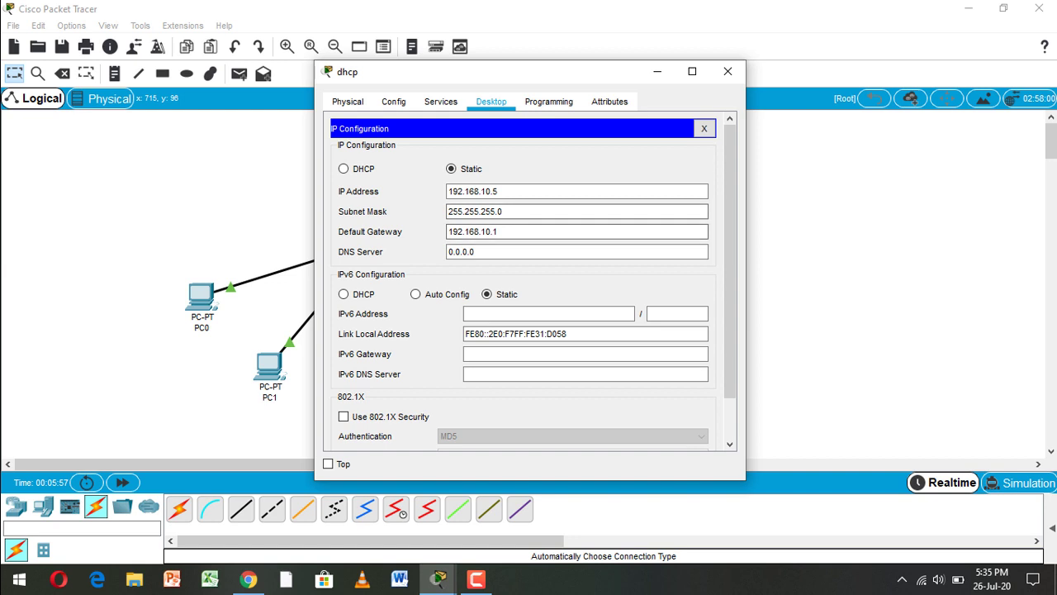
{"action": "left_click_drag", "start_coordinate": [486, 251], "coordinate": [447, 251]}
{"action": "type", "text": "192.168.10.1"}
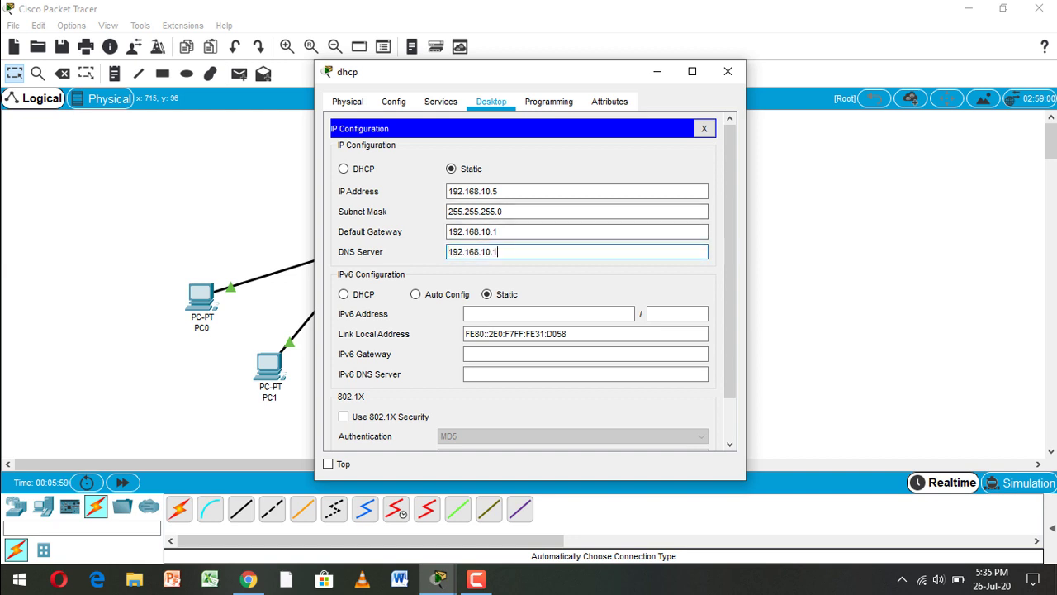
{"action": "key", "text": "BackSpace"}
{"action": "type", "text": "6"}
{"action": "key", "text": "Tab"}
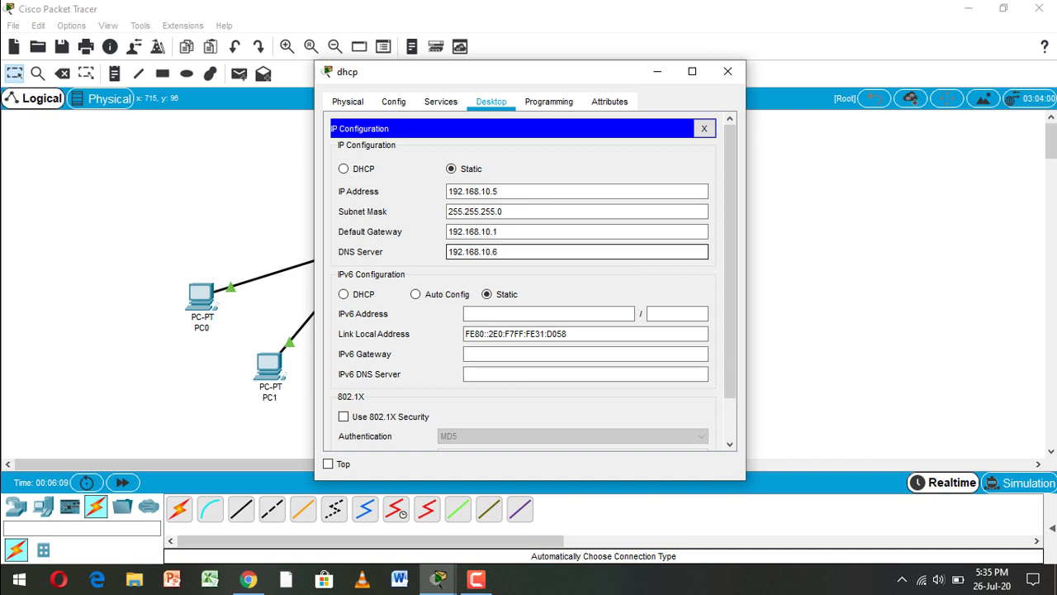
{"action": "left_click", "coordinate": [727, 71]}
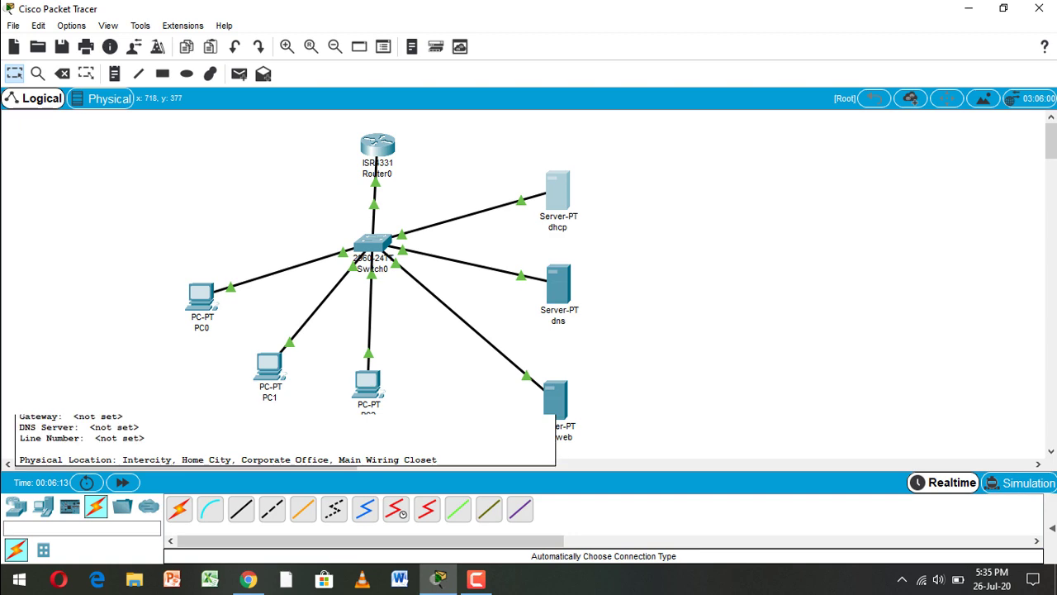
Step: Give the http\web server the static IP address 192.168.10.7 with subnet mask 255.255.255.0
{"action": "left_click", "coordinate": [555, 401]}
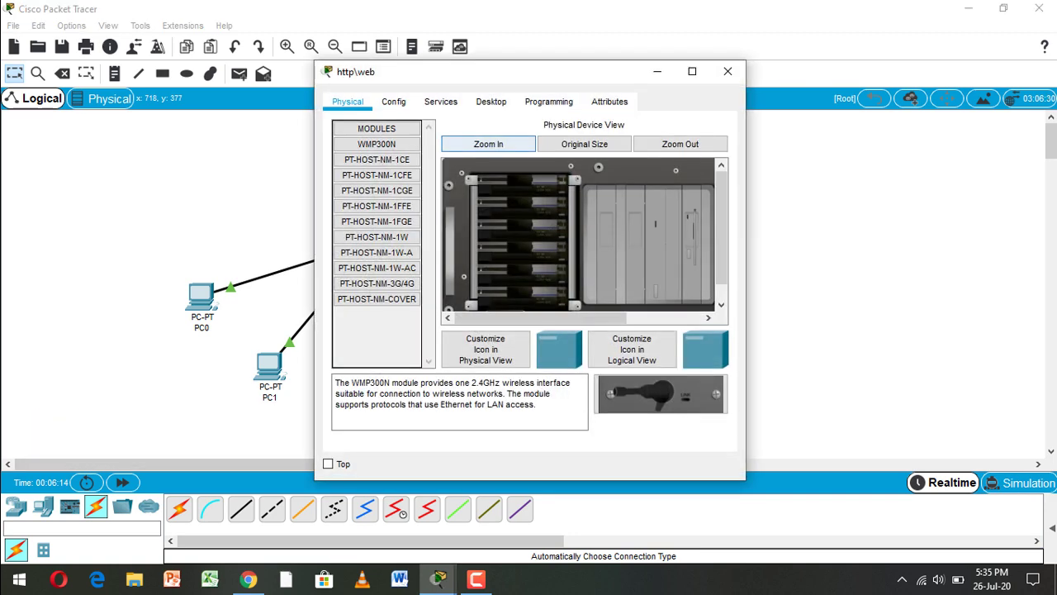
{"action": "left_click", "coordinate": [491, 101]}
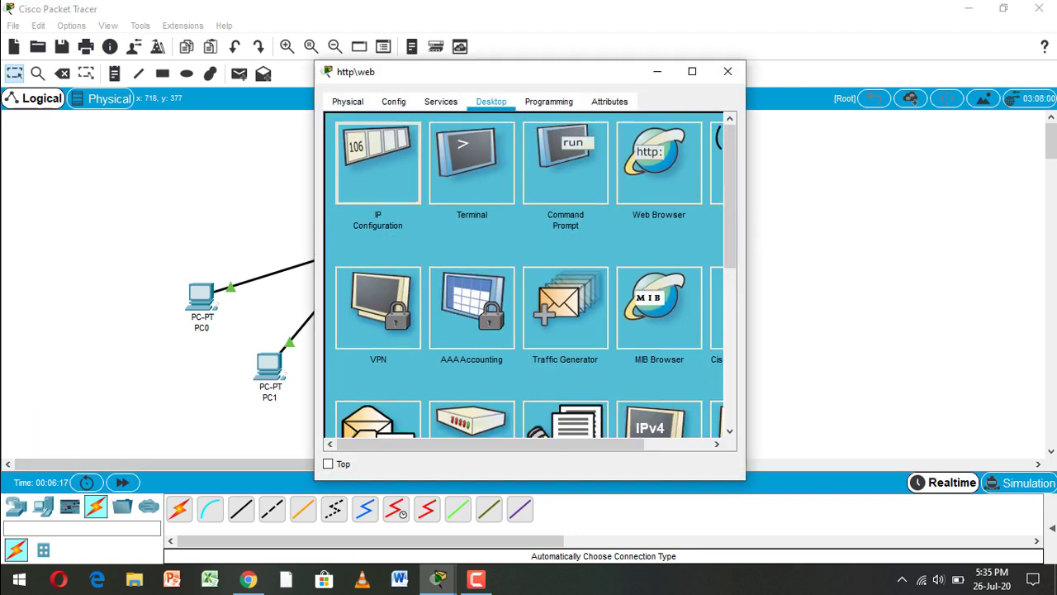
{"action": "left_click", "coordinate": [371, 149]}
{"action": "left_click", "coordinate": [449, 190]}
{"action": "key", "text": "ctrl+v"}
{"action": "key", "text": "BackSpace"}
{"action": "type", "text": "7"}
{"action": "key", "text": "Tab"}
{"action": "left_click", "coordinate": [488, 212]}
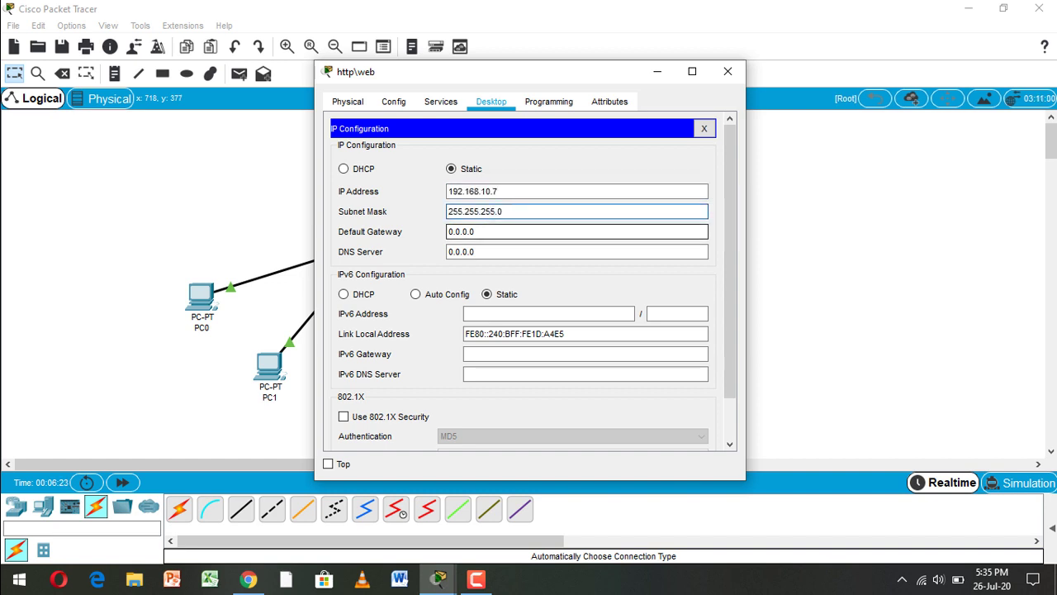
Step: Set the http\web server's default gateway to 192.168.10.1 and its DNS server to 192.168.10.6
{"action": "left_click_drag", "start_coordinate": [477, 231], "coordinate": [455, 232]}
{"action": "key", "text": "ctrl+a"}
{"action": "type", "text": "192.168.10.1"}
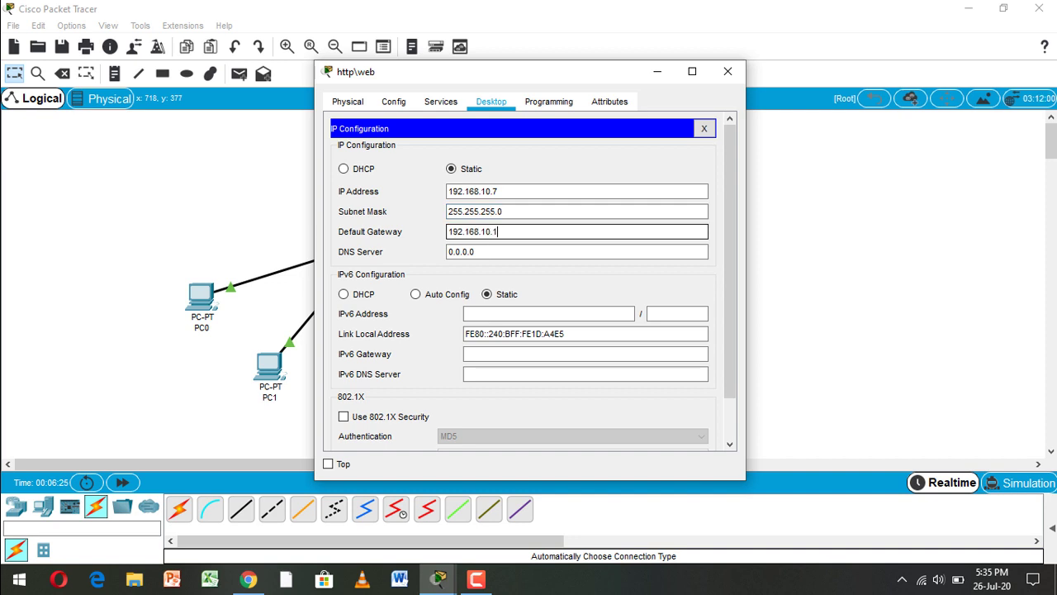
{"action": "key", "text": "Tab"}
{"action": "key", "text": "ctrl+a"}
{"action": "type", "text": "192.168.10.1"}
{"action": "key", "text": "BackSpace"}
{"action": "type", "text": "6"}
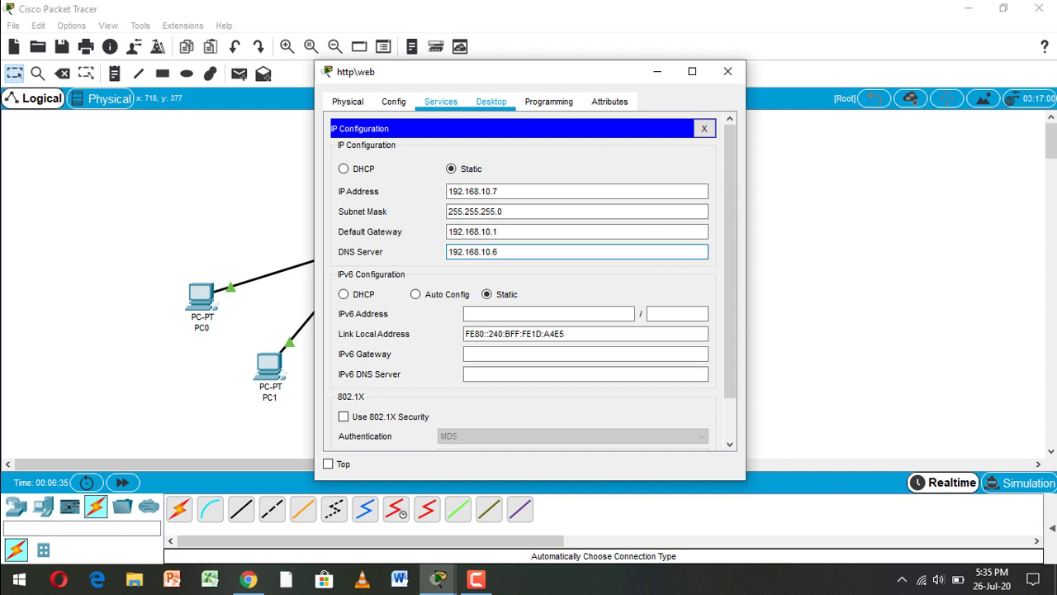
Step: Replace the quick links in the http\web server's index.html with "<hr1>cisco network<hr1/>", overwrite the existing file and close the server's window
{"action": "left_click", "coordinate": [440, 100]}
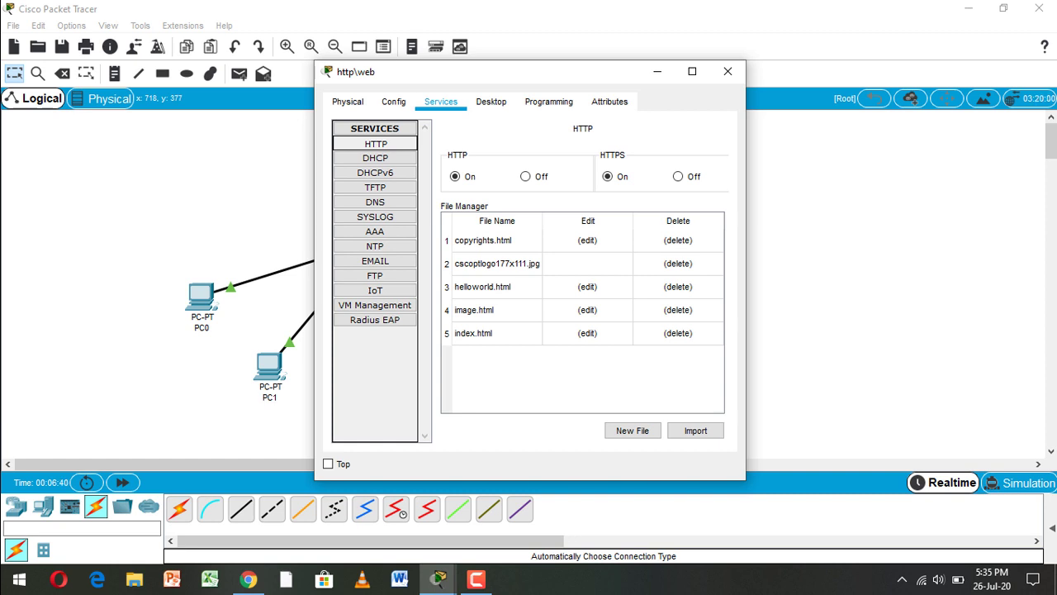
{"action": "left_click", "coordinate": [588, 333]}
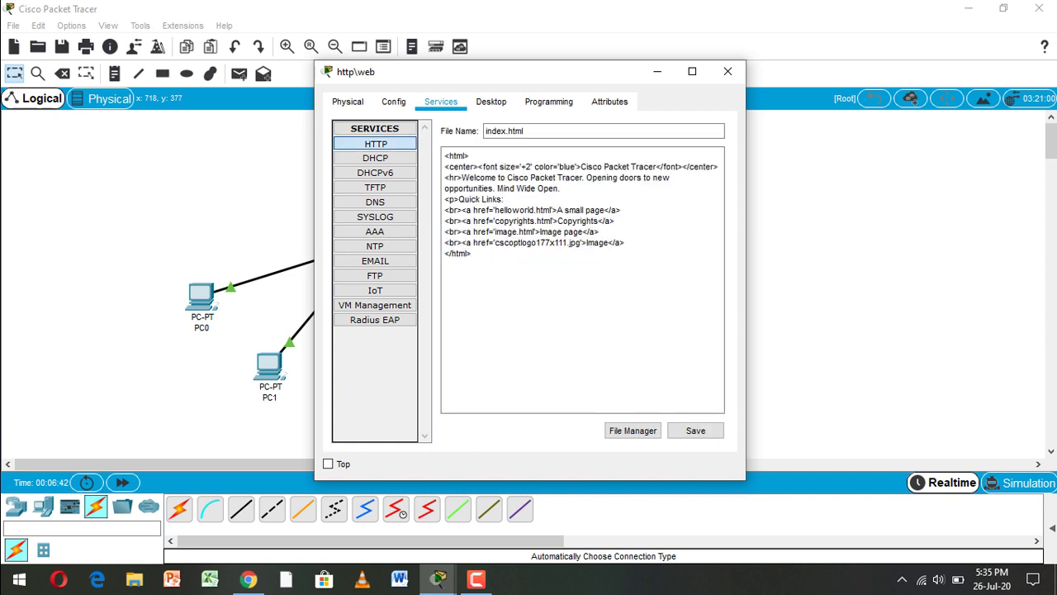
{"action": "left_click_drag", "start_coordinate": [624, 242], "coordinate": [444, 199]}
{"action": "key", "text": "BackSpace"}
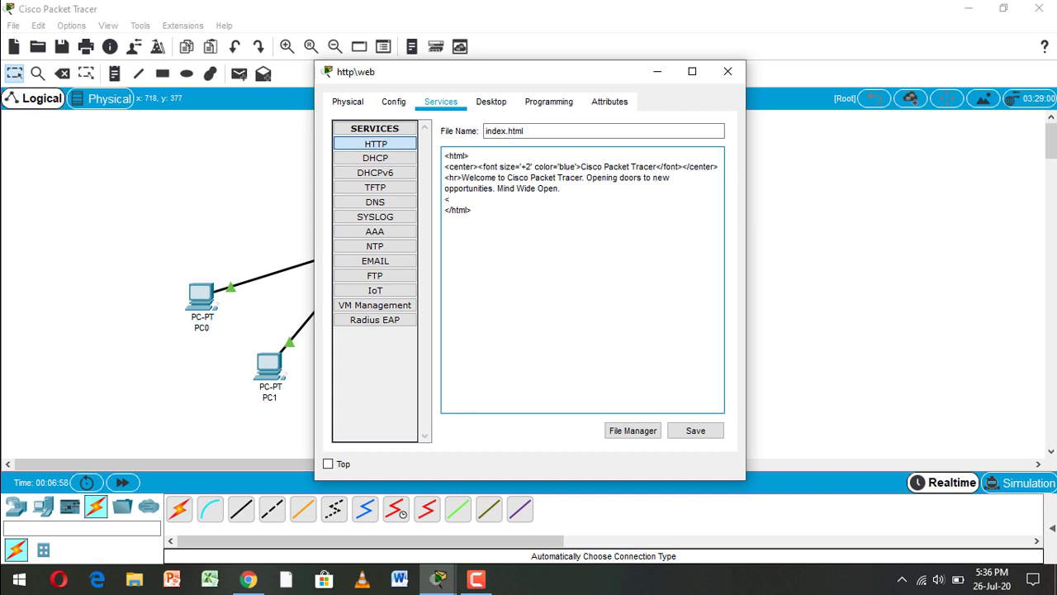
{"action": "type", "text": "hr1>cisco network<hr1/>"}
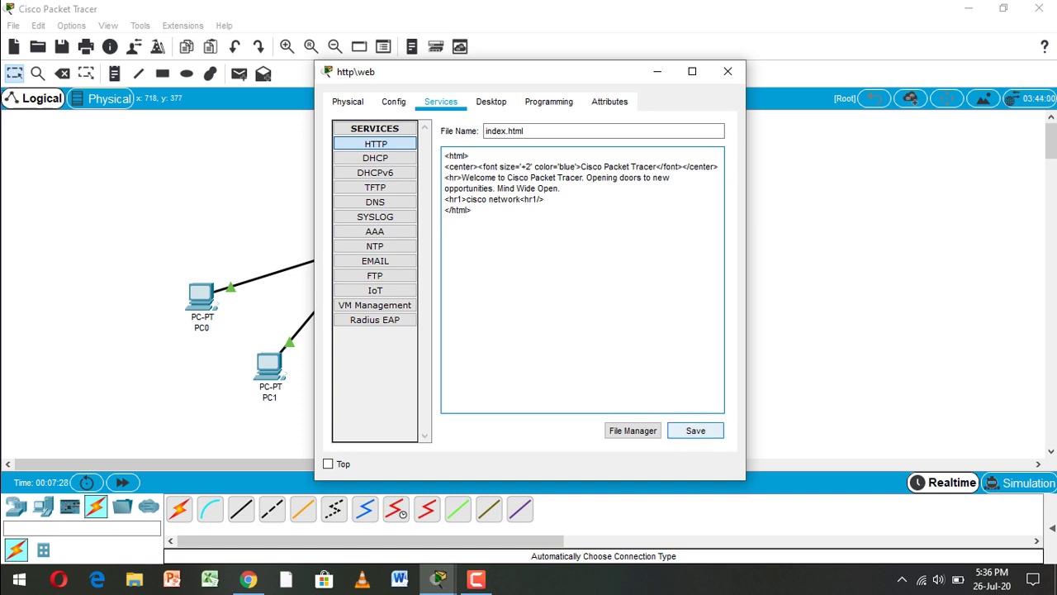
{"action": "left_click", "coordinate": [696, 431]}
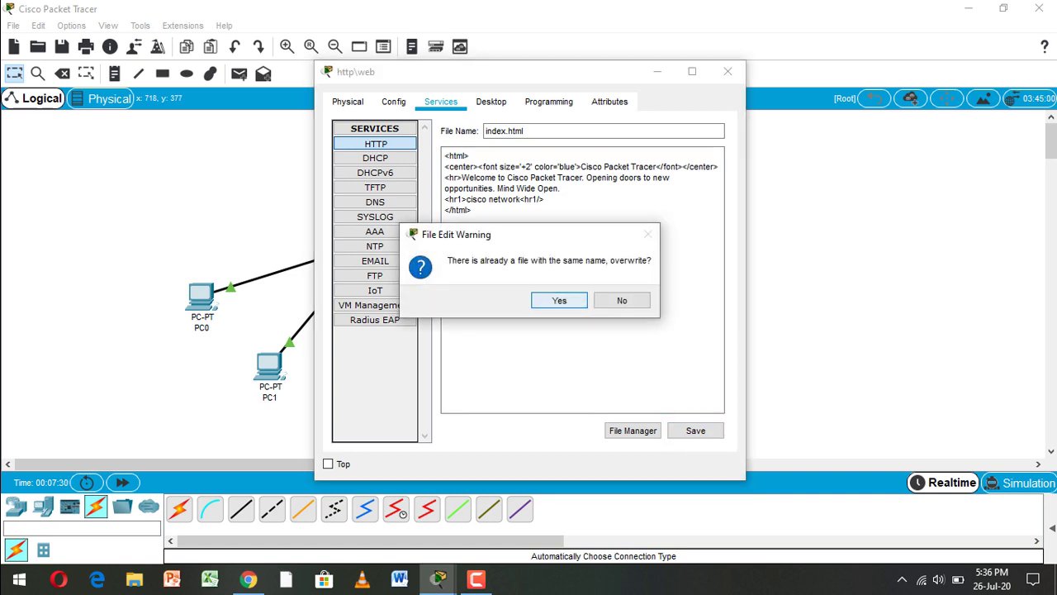
{"action": "left_click", "coordinate": [559, 300]}
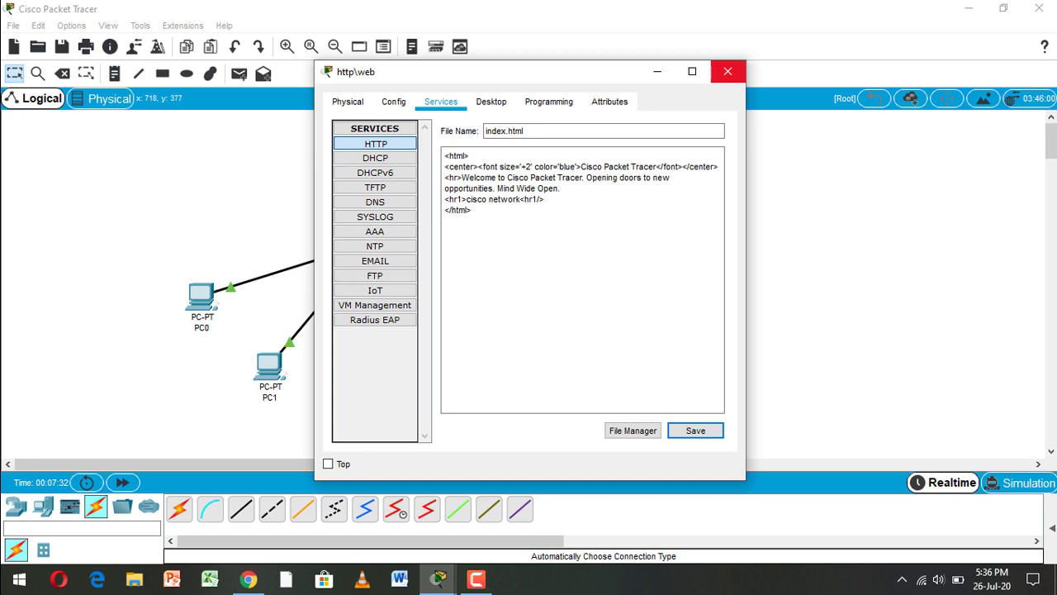
{"action": "left_click", "coordinate": [728, 71]}
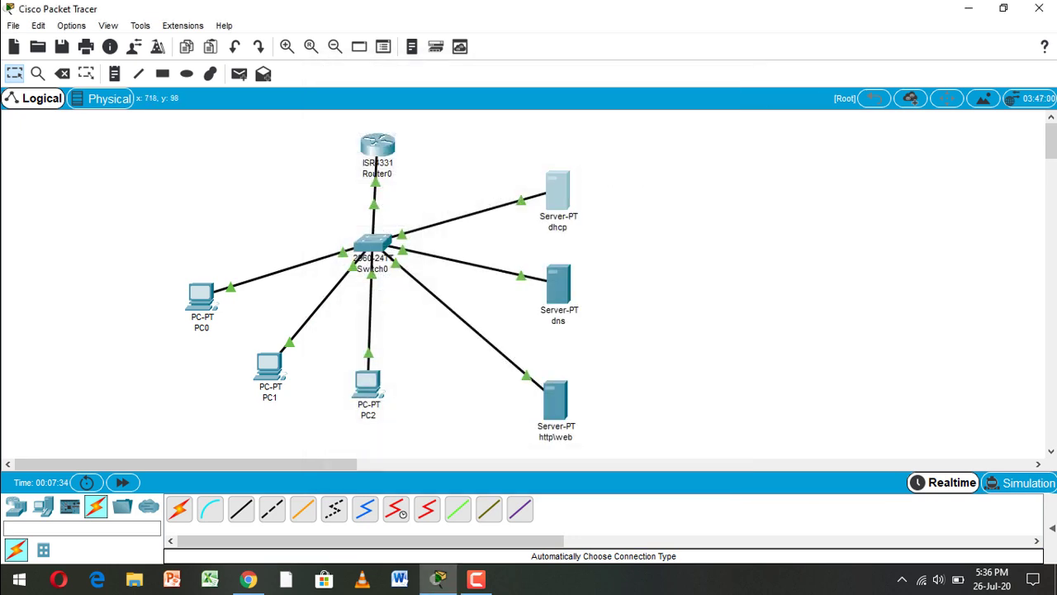
Step: In the dhcp server's DHCP service, set serverPool's default gateway to 192.168.10.1, DNS server to 192.168.10.6 and start IP address to 192.168.10.10
{"action": "left_click", "coordinate": [558, 190]}
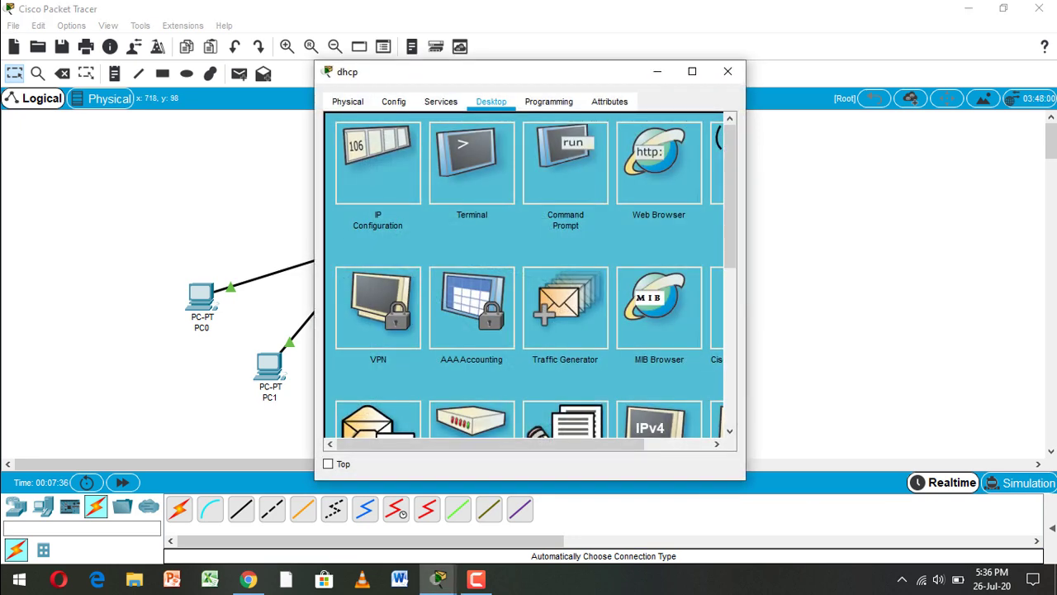
{"action": "left_click", "coordinate": [440, 101]}
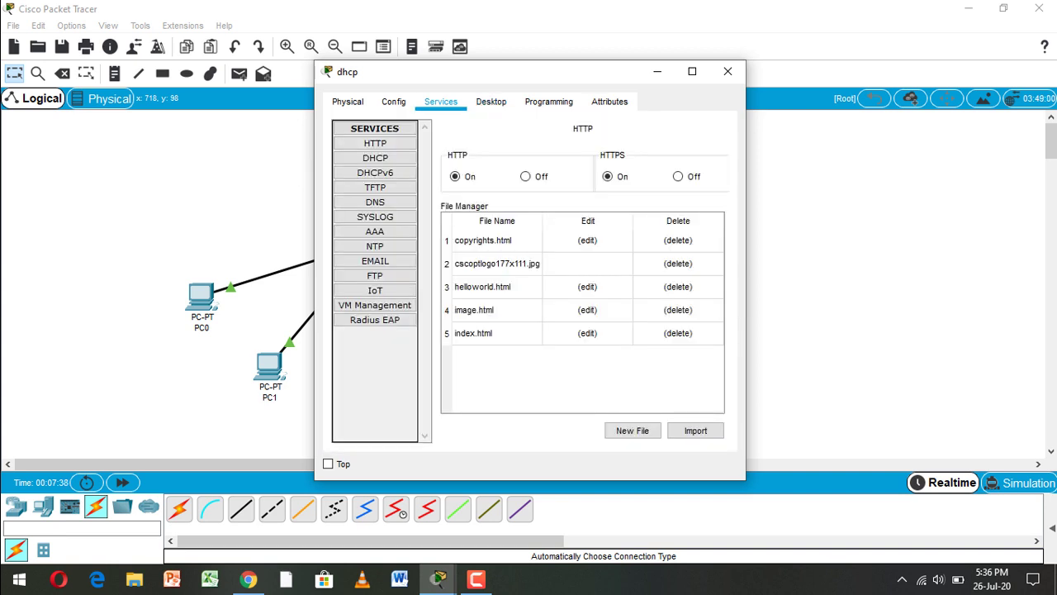
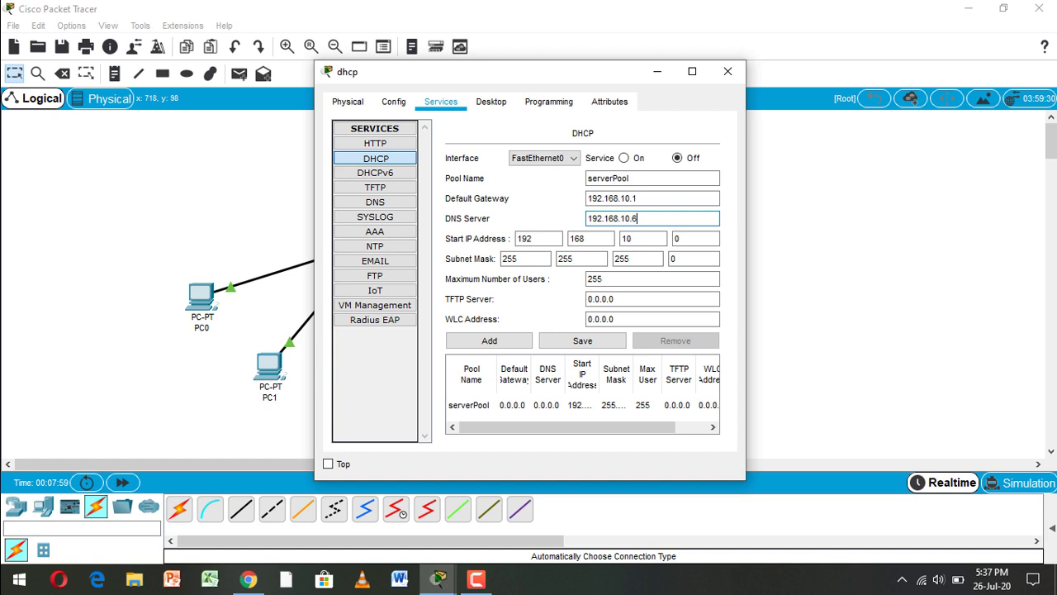
{"action": "left_click", "coordinate": [695, 239]}
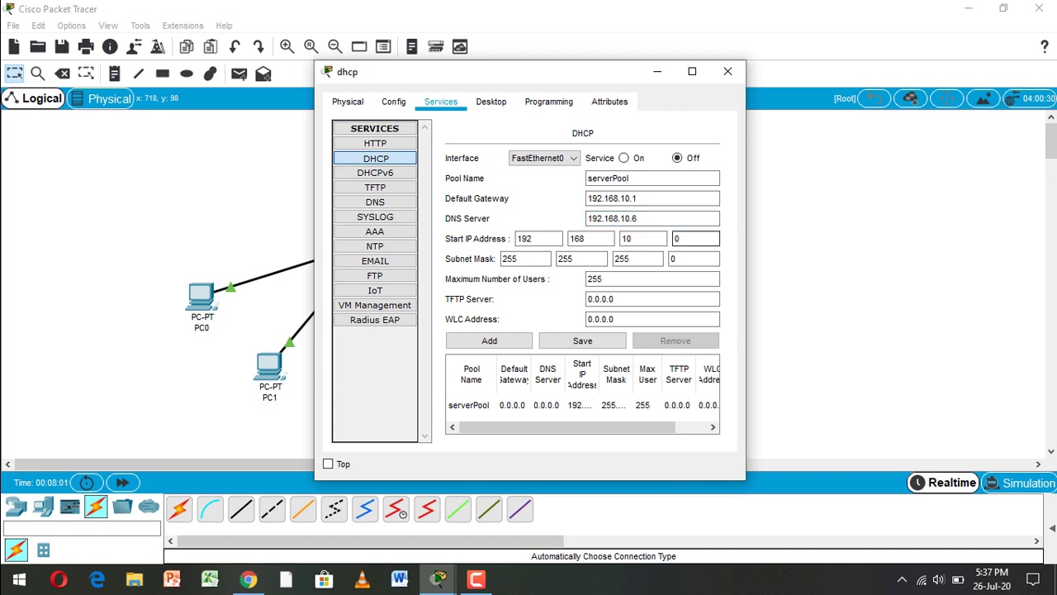
{"action": "key", "text": "BackSpace"}
{"action": "type", "text": "1"}
{"action": "key", "text": "BackSpace"}
{"action": "type", "text": "10"}
Step: Turn on the DHCP service, save the serverPool settings and close the dhcp server's window
{"action": "left_click", "coordinate": [624, 158]}
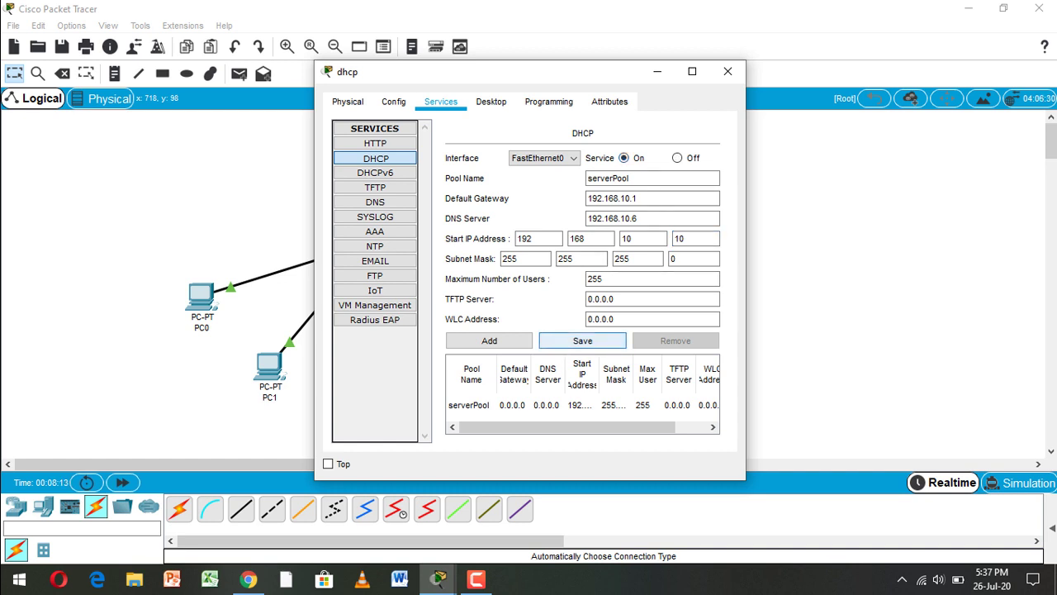
{"action": "left_click", "coordinate": [582, 341]}
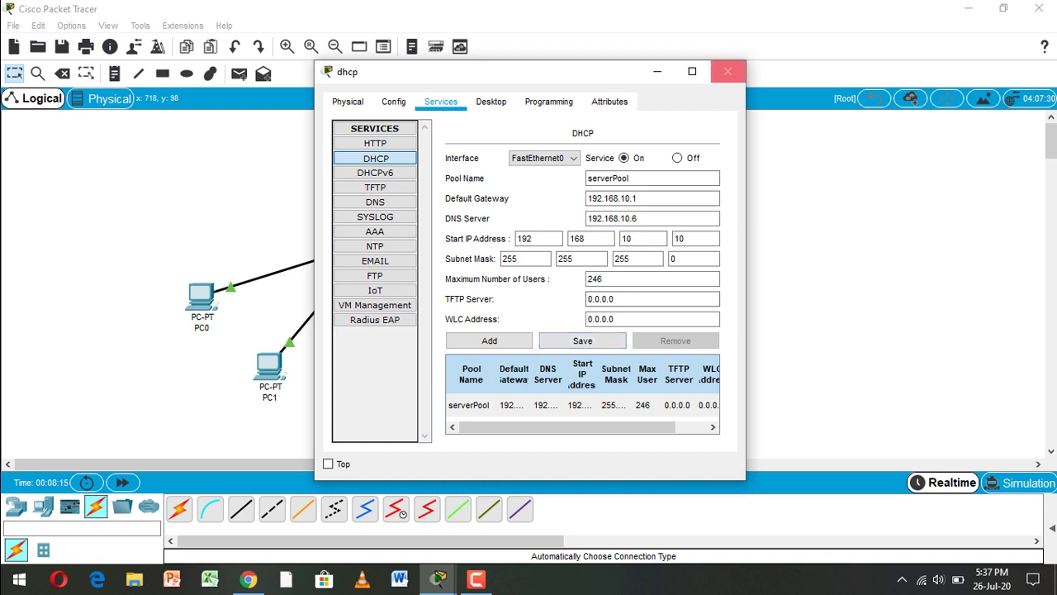
{"action": "left_click", "coordinate": [728, 72]}
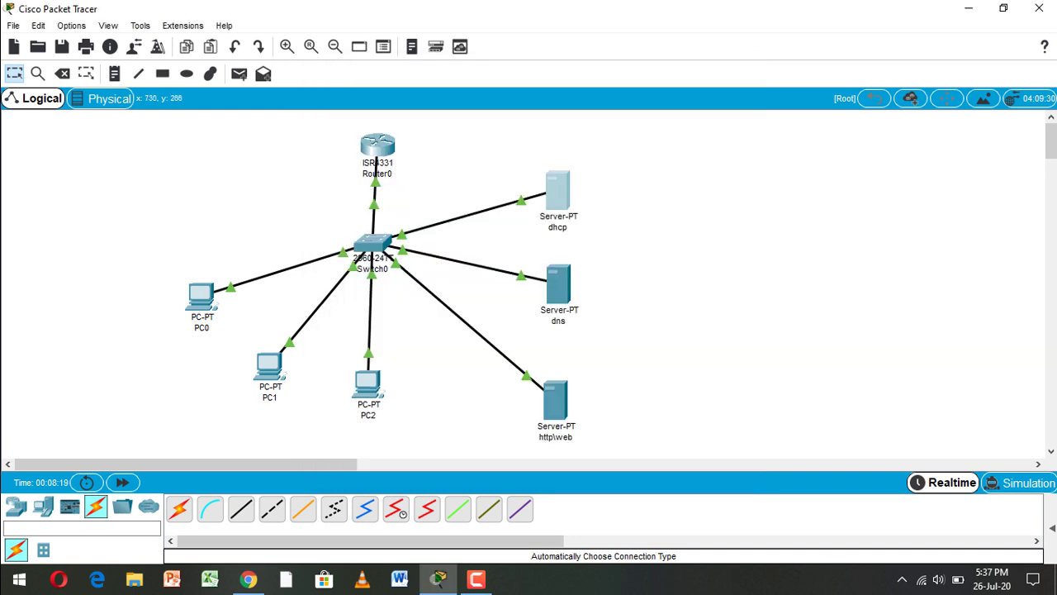
Step: Turn on the DNS service on the dns server
{"action": "left_click", "coordinate": [559, 283]}
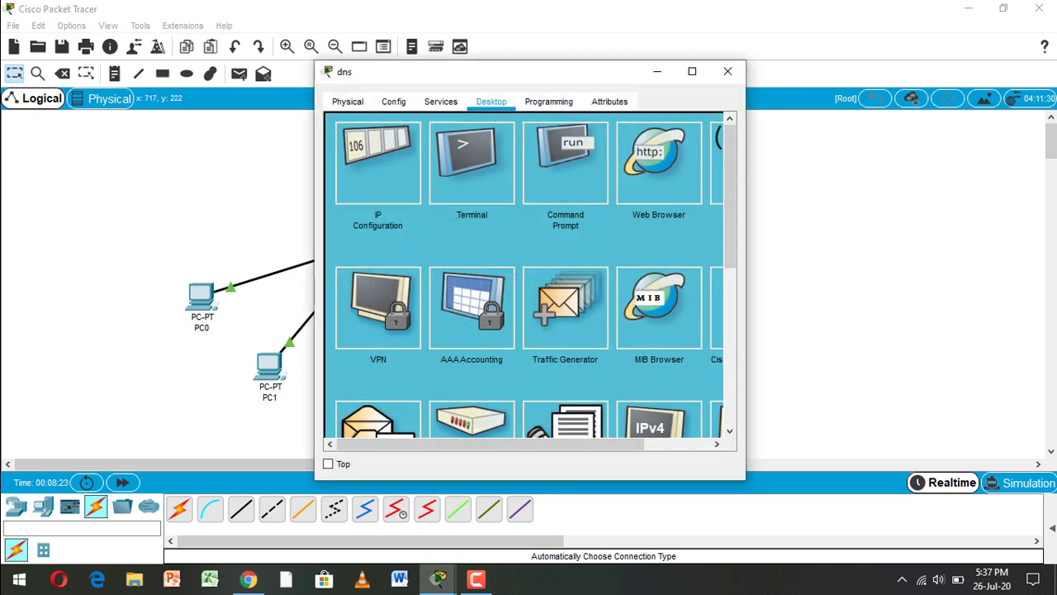
{"action": "left_click", "coordinate": [441, 101]}
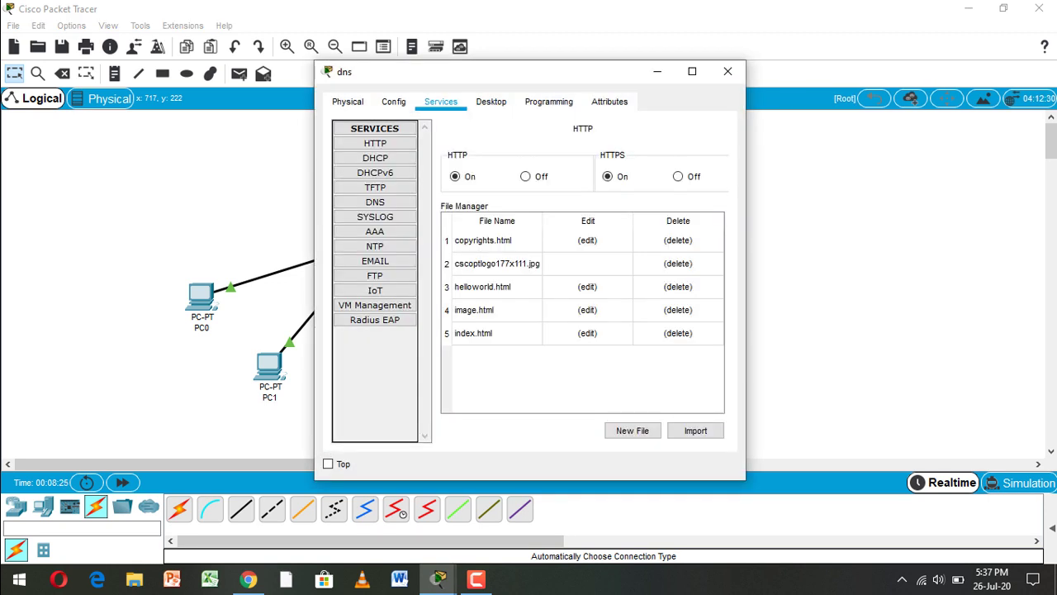
{"action": "left_click", "coordinate": [375, 201]}
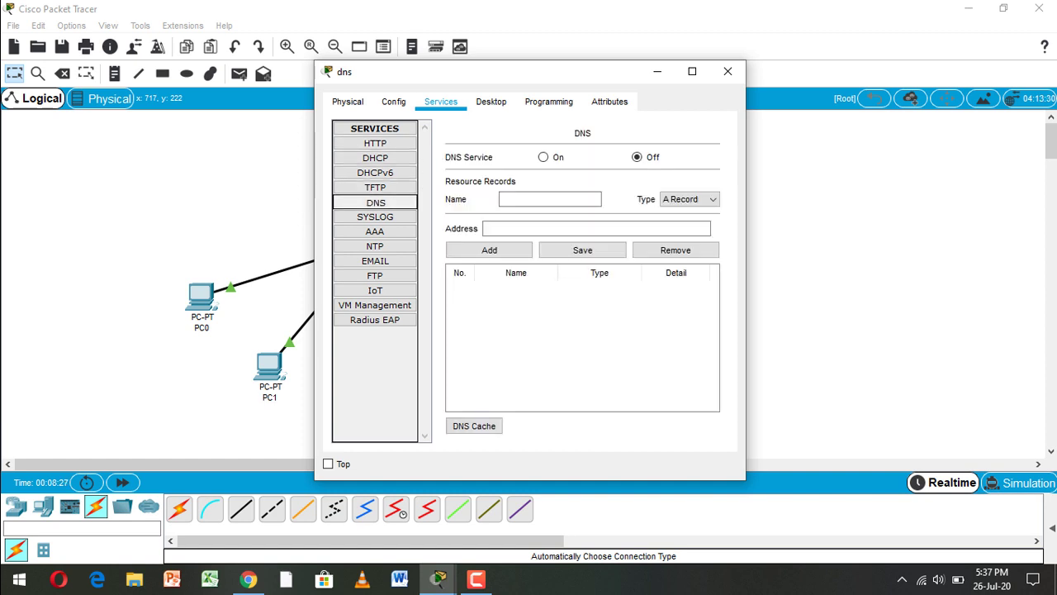
{"action": "left_click", "coordinate": [549, 199]}
{"action": "left_click", "coordinate": [543, 157]}
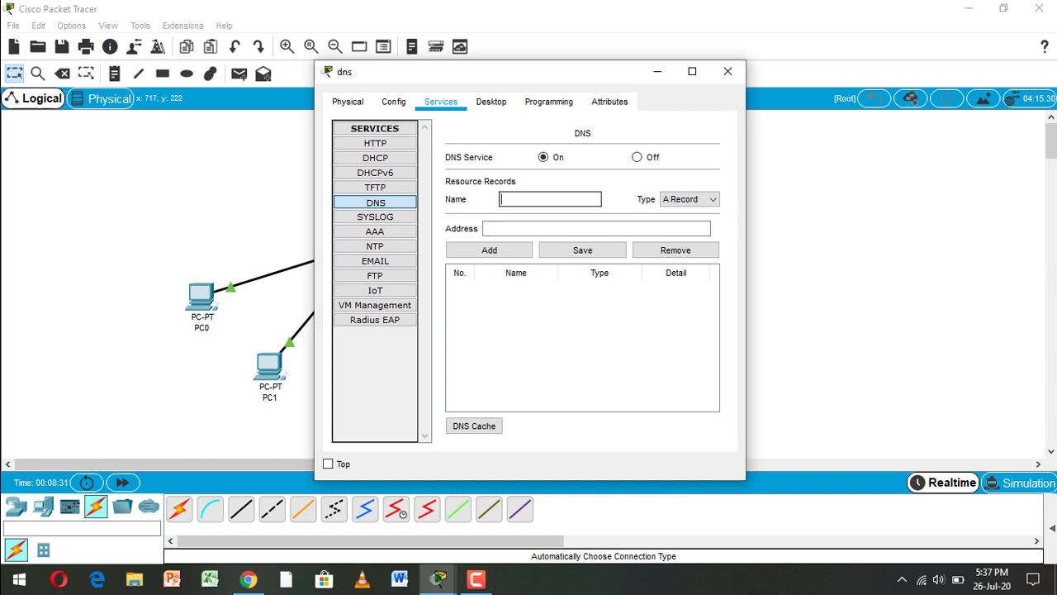
{"action": "type", "text": "www.cisco.com"}
{"action": "left_click", "coordinate": [485, 228]}
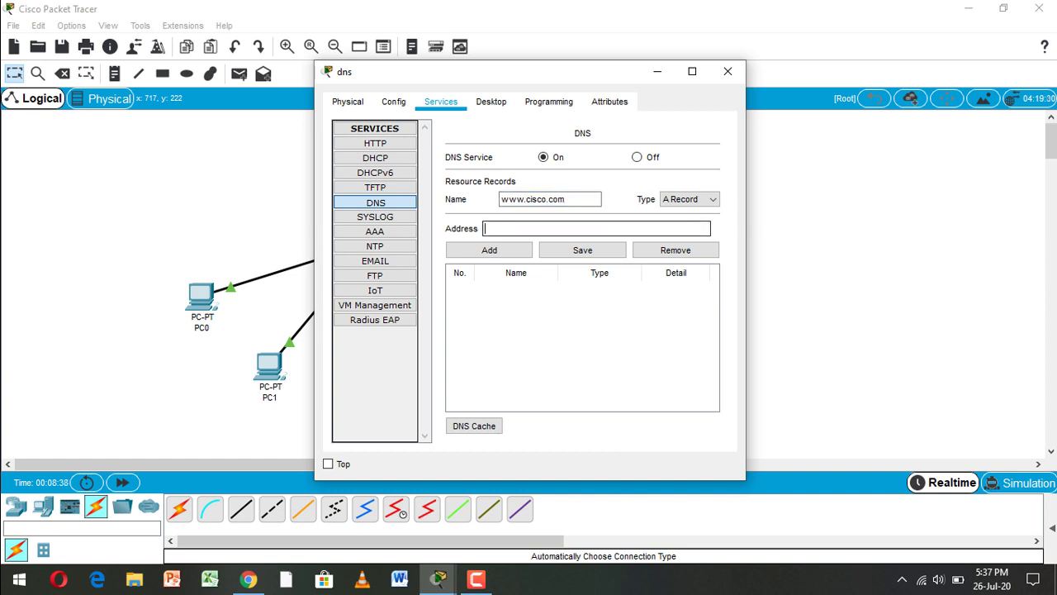
{"action": "type", "text": "192.168.10.1"}
{"action": "key", "text": "BackSpace"}
{"action": "type", "text": "7"}
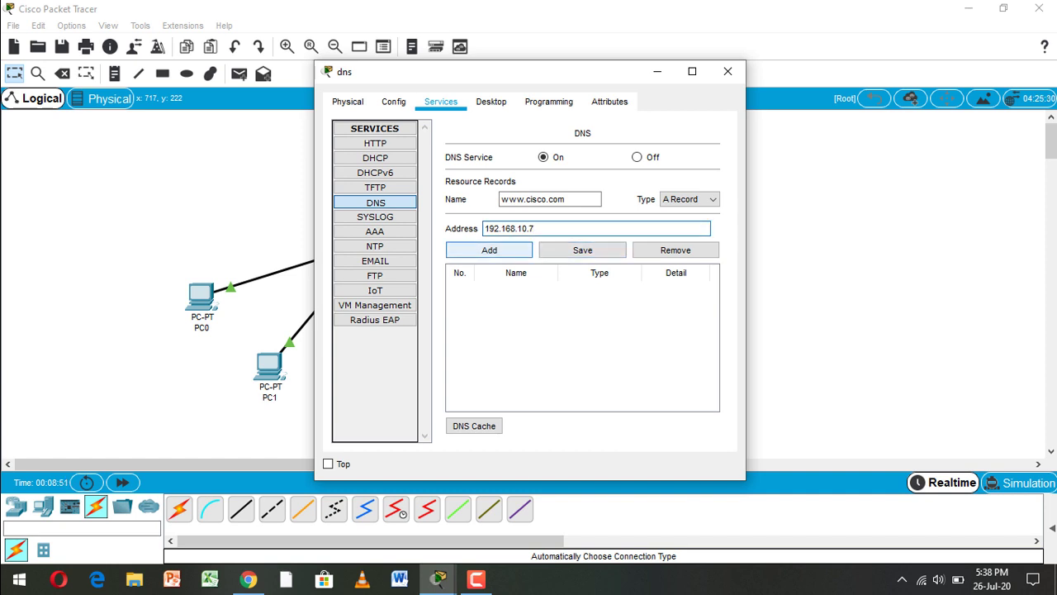
{"action": "left_click", "coordinate": [489, 250]}
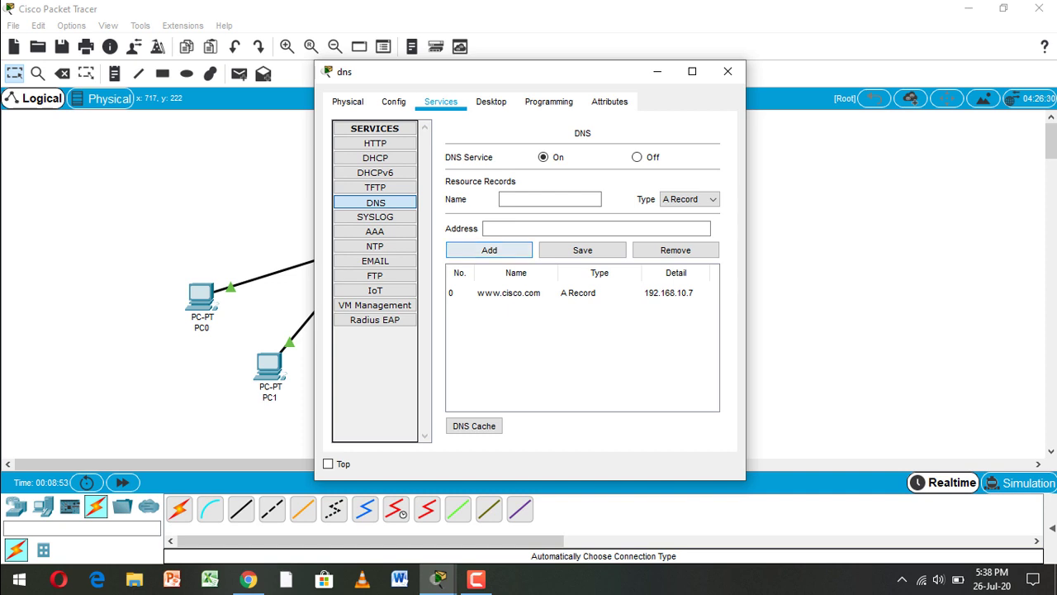
{"action": "left_click", "coordinate": [727, 71]}
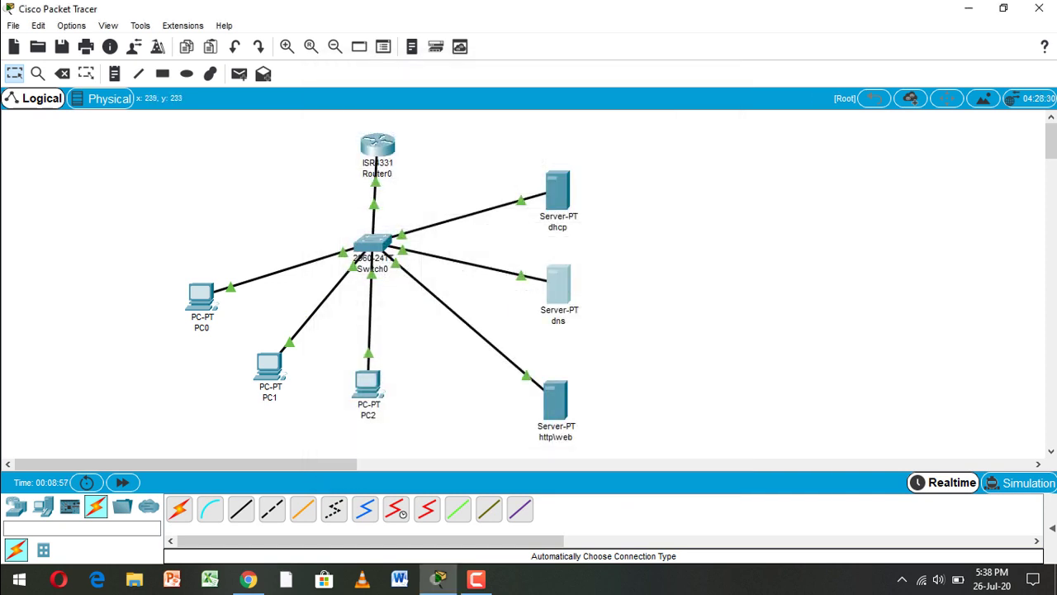
Step: Switch PC0's IPv4 configuration from static to DHCP and close its window
{"action": "double_click", "coordinate": [200, 296]}
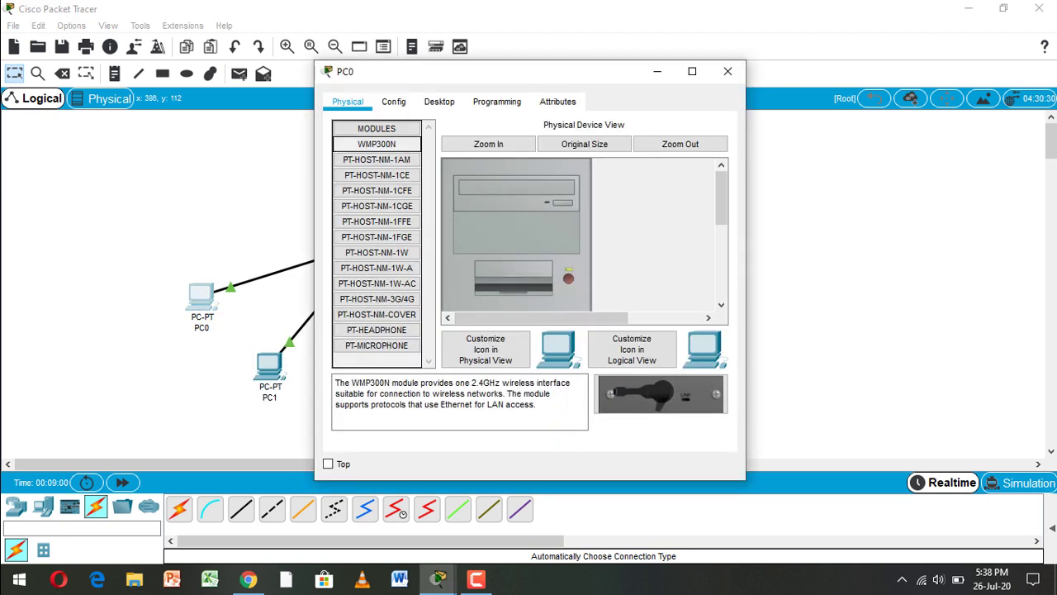
{"action": "left_click", "coordinate": [440, 101]}
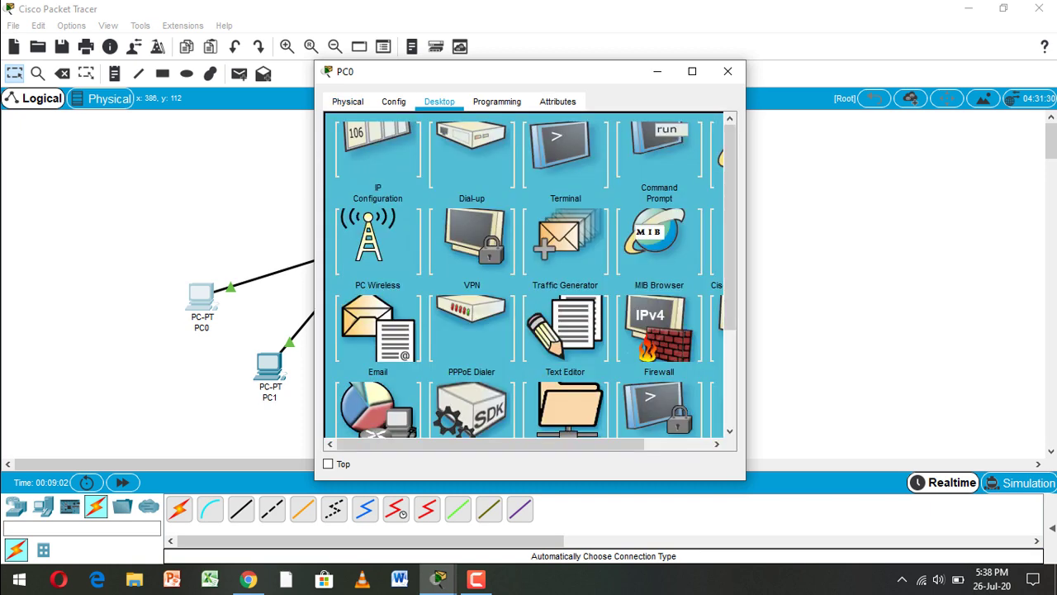
{"action": "left_click", "coordinate": [366, 165]}
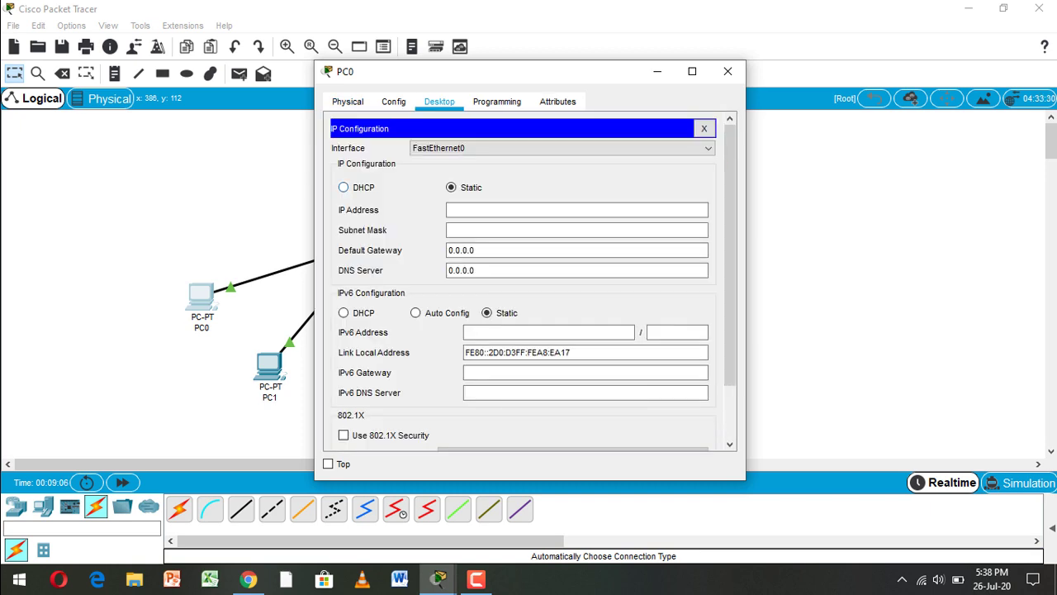
{"action": "left_click", "coordinate": [344, 187]}
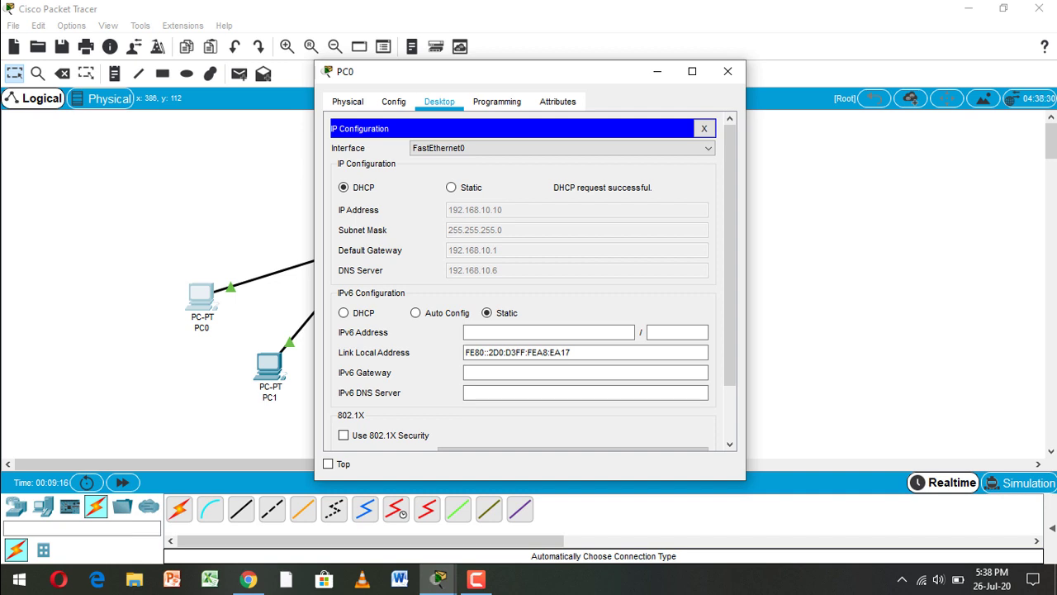
{"action": "left_click", "coordinate": [728, 71]}
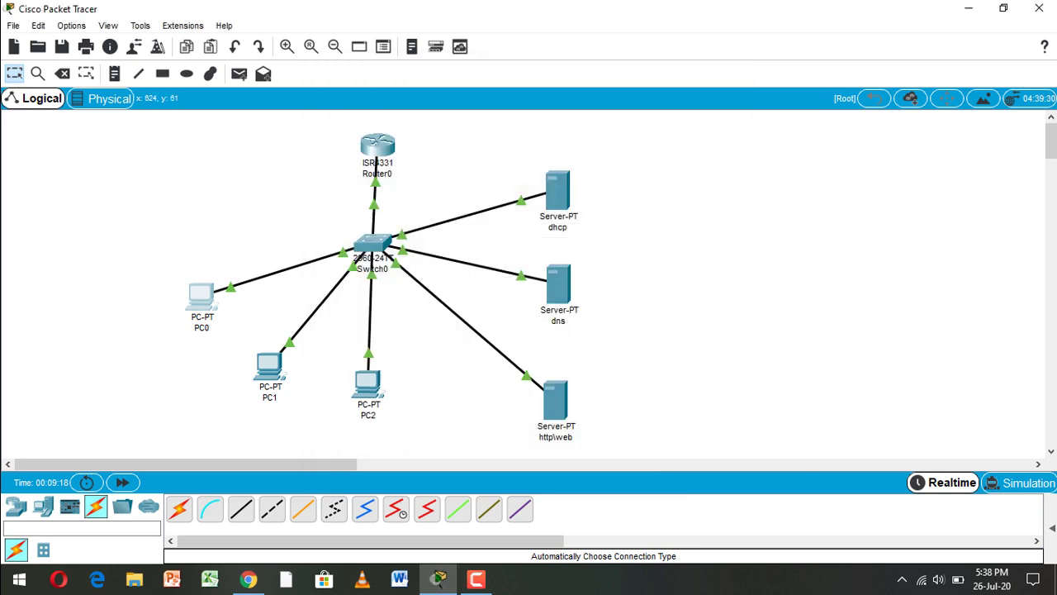
Step: Switch PC1's IPv4 configuration from static to DHCP and close its window
{"action": "left_click", "coordinate": [269, 366]}
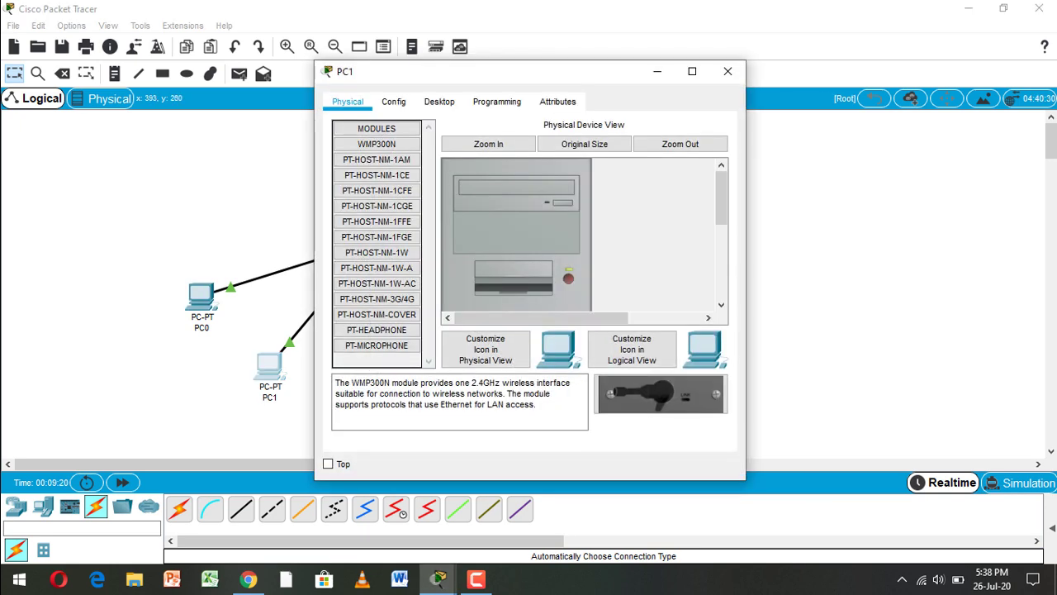
{"action": "left_click", "coordinate": [440, 100]}
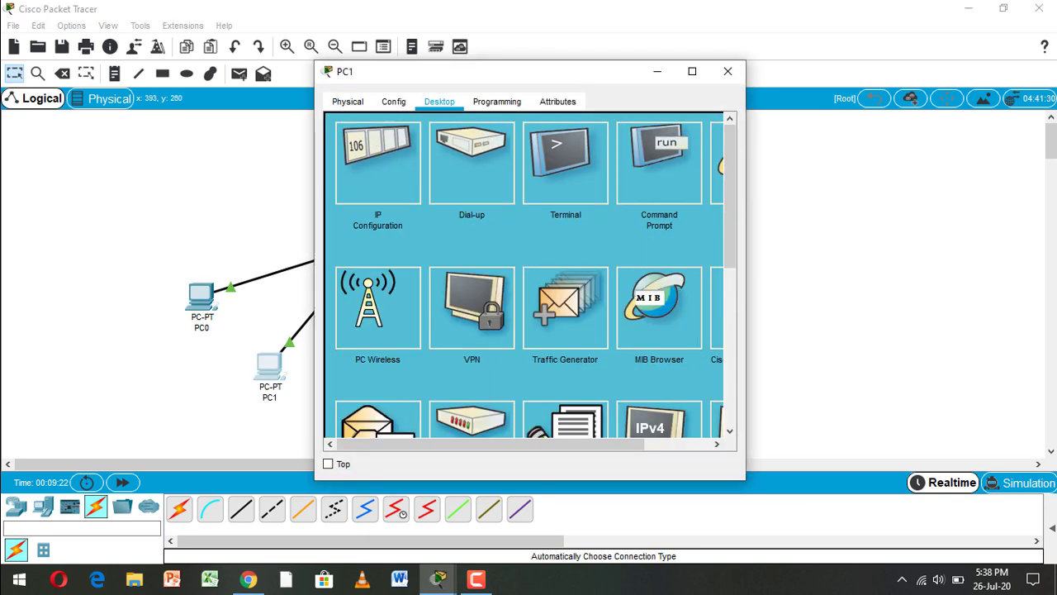
{"action": "left_click", "coordinate": [378, 163]}
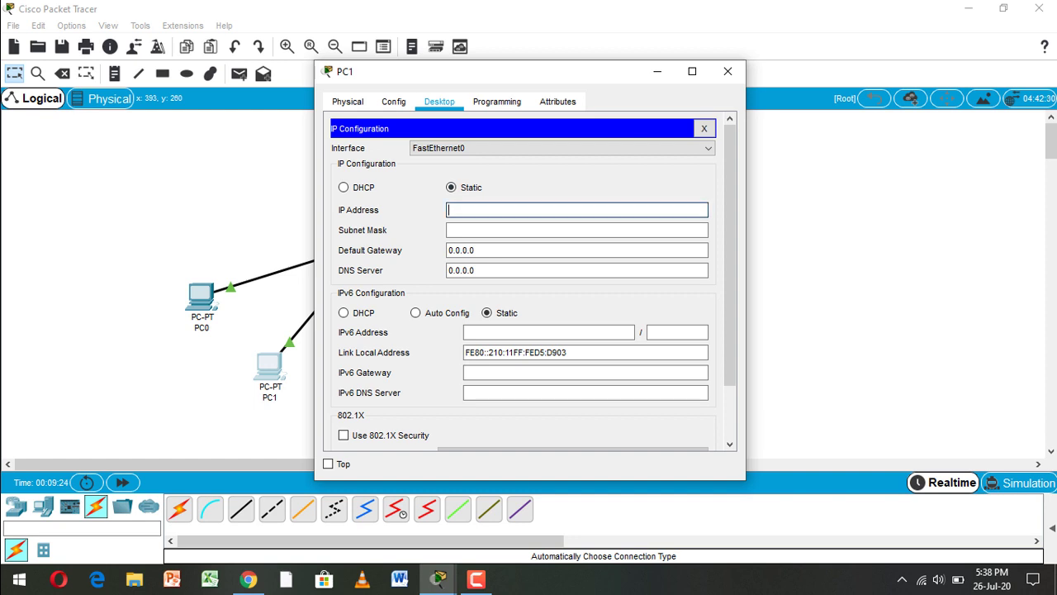
{"action": "left_click", "coordinate": [344, 187]}
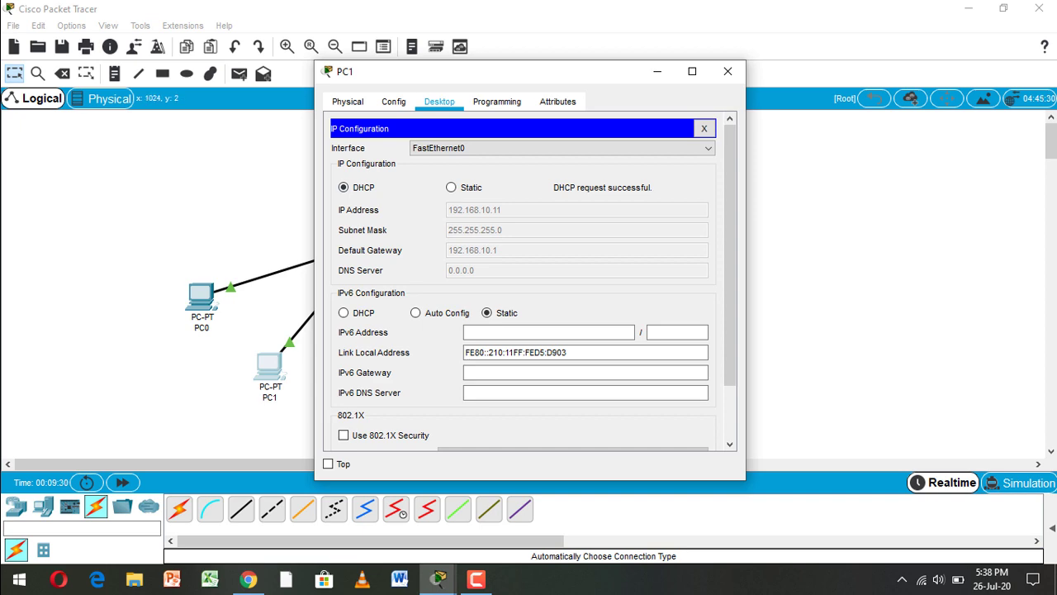
{"action": "left_click", "coordinate": [728, 71]}
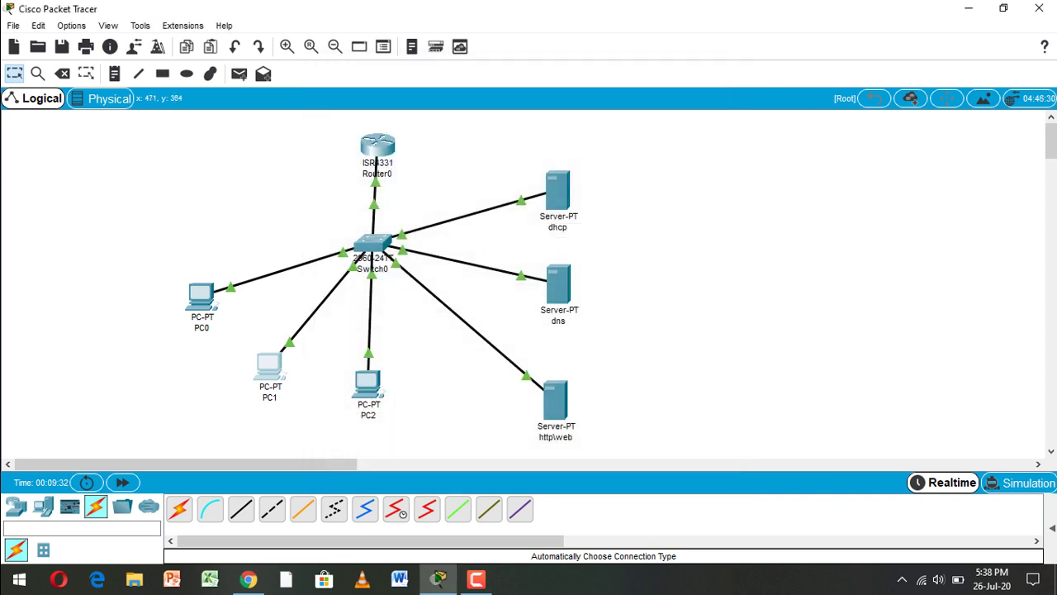
Step: Switch PC2's IPv4 configuration from static to DHCP
{"action": "left_click", "coordinate": [368, 382]}
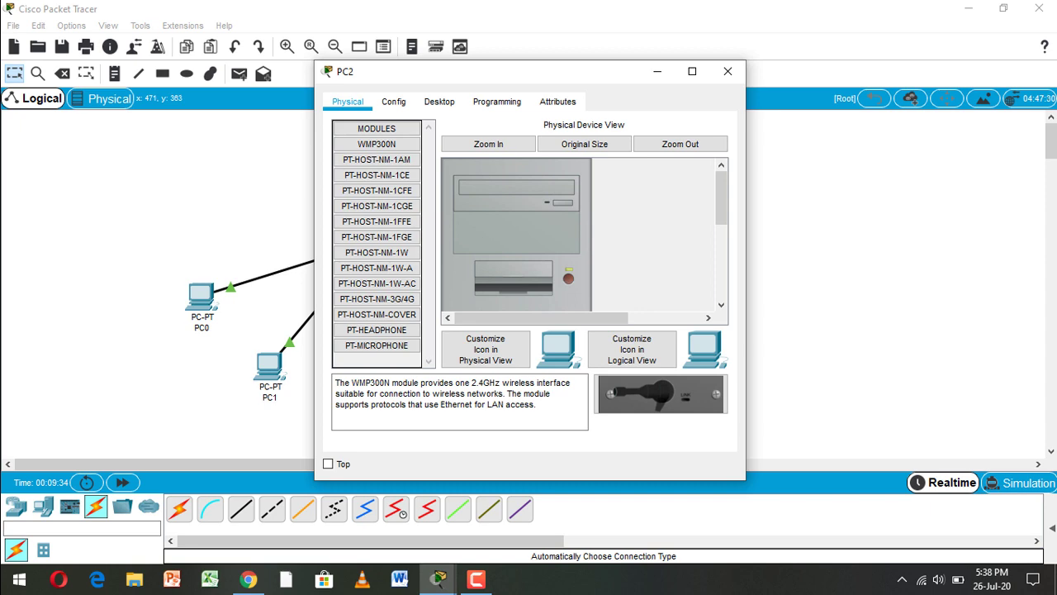
{"action": "left_click", "coordinate": [439, 101]}
{"action": "left_click", "coordinate": [378, 162]}
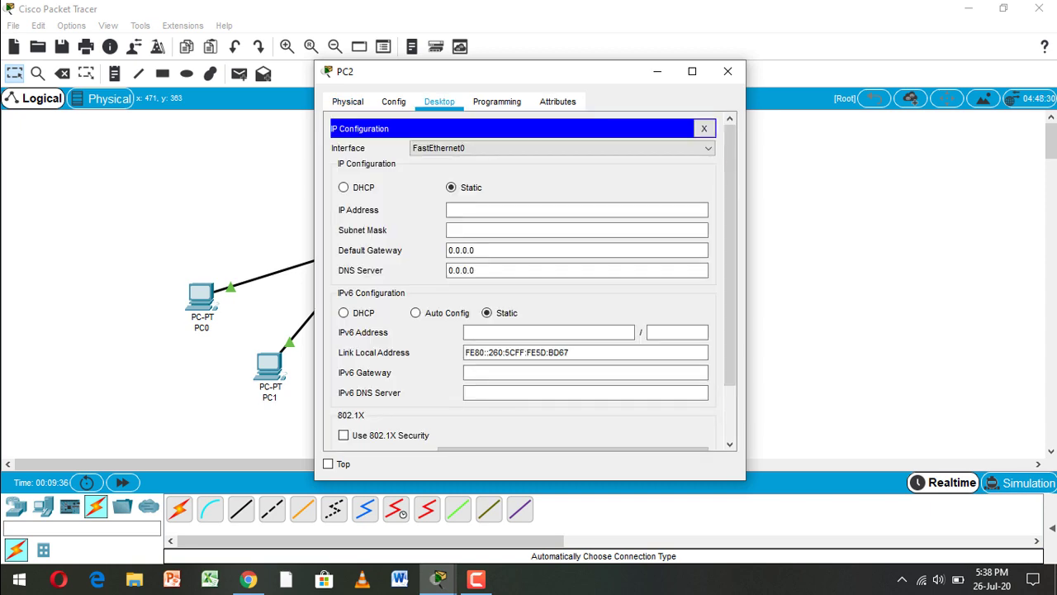
{"action": "left_click", "coordinate": [344, 187]}
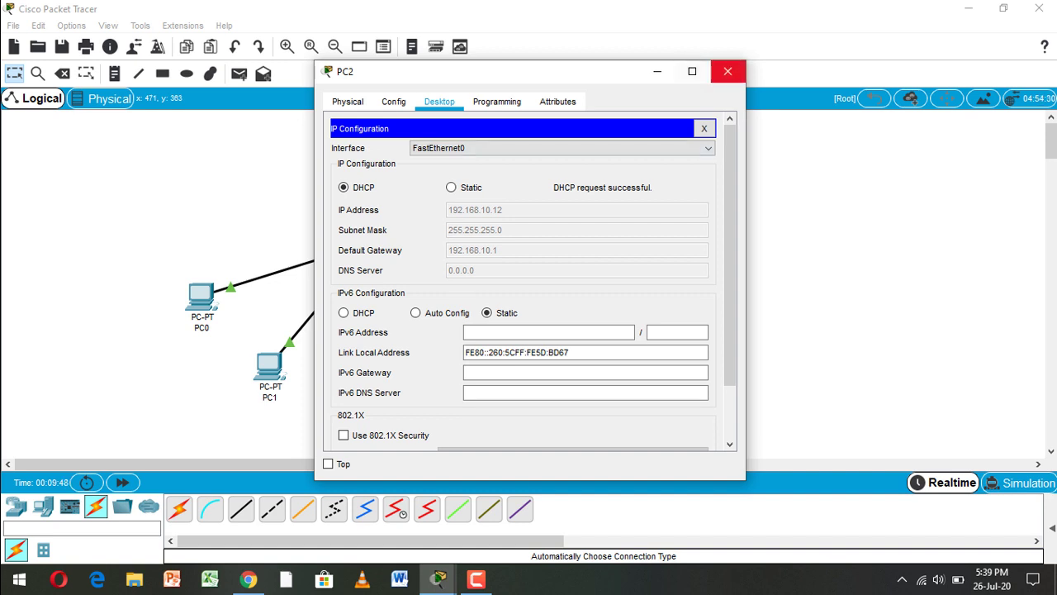
Step: Close PC2's window and test connectivity by sending a simple PDU from PC0 to the http\web server
{"action": "left_click", "coordinate": [727, 71]}
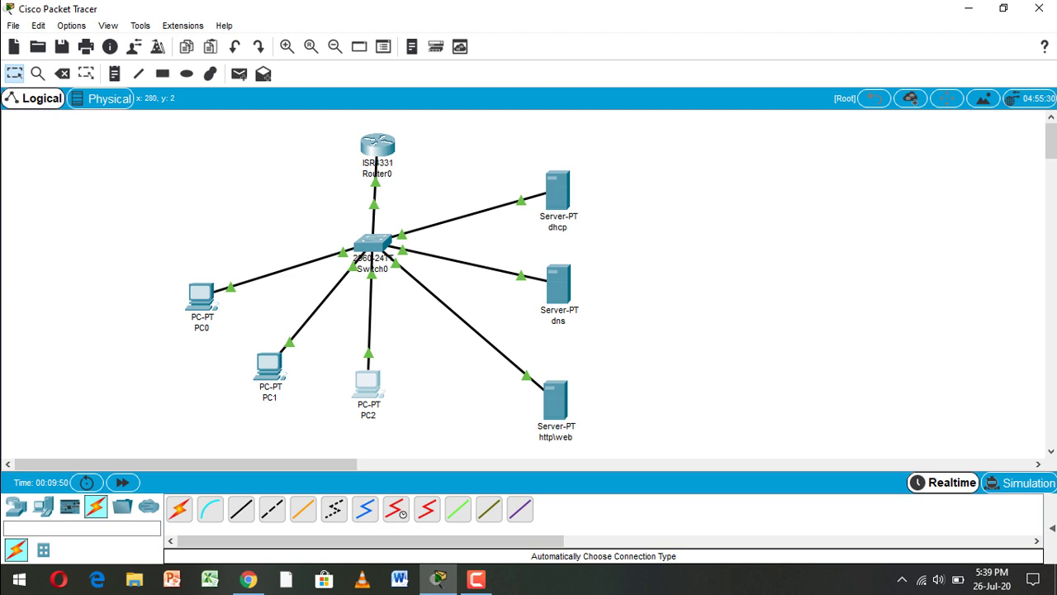
{"action": "left_click", "coordinate": [239, 73]}
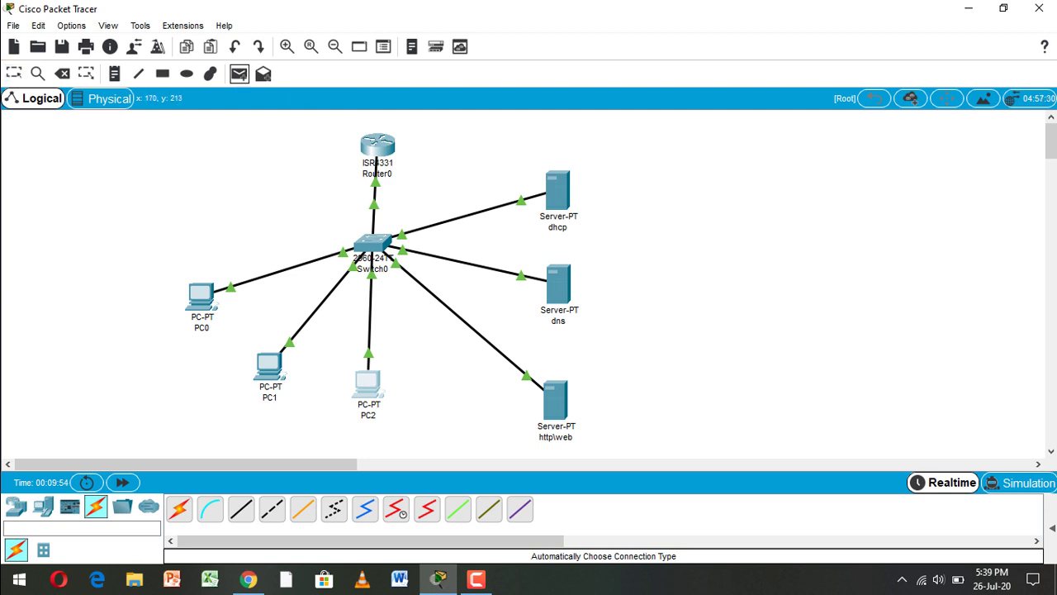
{"action": "left_click", "coordinate": [205, 298]}
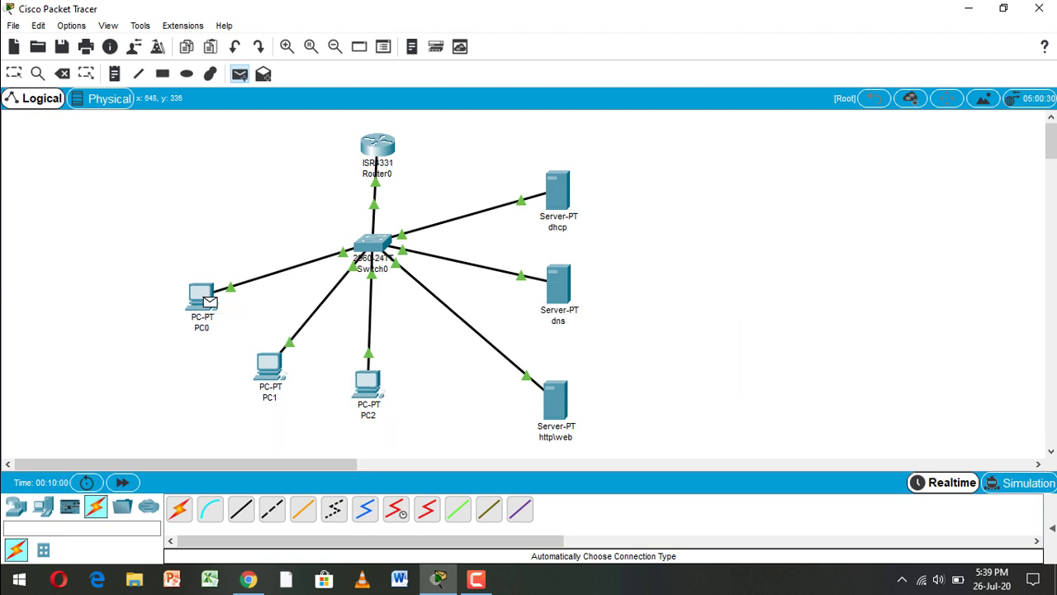
{"action": "left_click", "coordinate": [555, 401]}
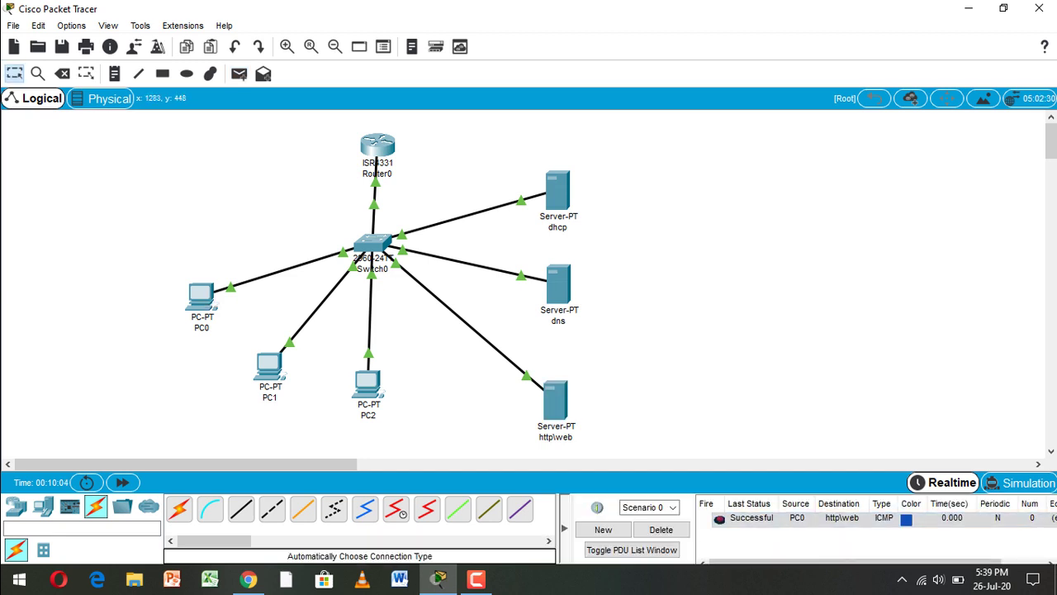
{"action": "left_click", "coordinate": [826, 518]}
Step: Send simple PDUs from PC1 and PC2 to the http\web server, and delete the scenario's PDU entries
{"action": "left_click", "coordinate": [240, 73]}
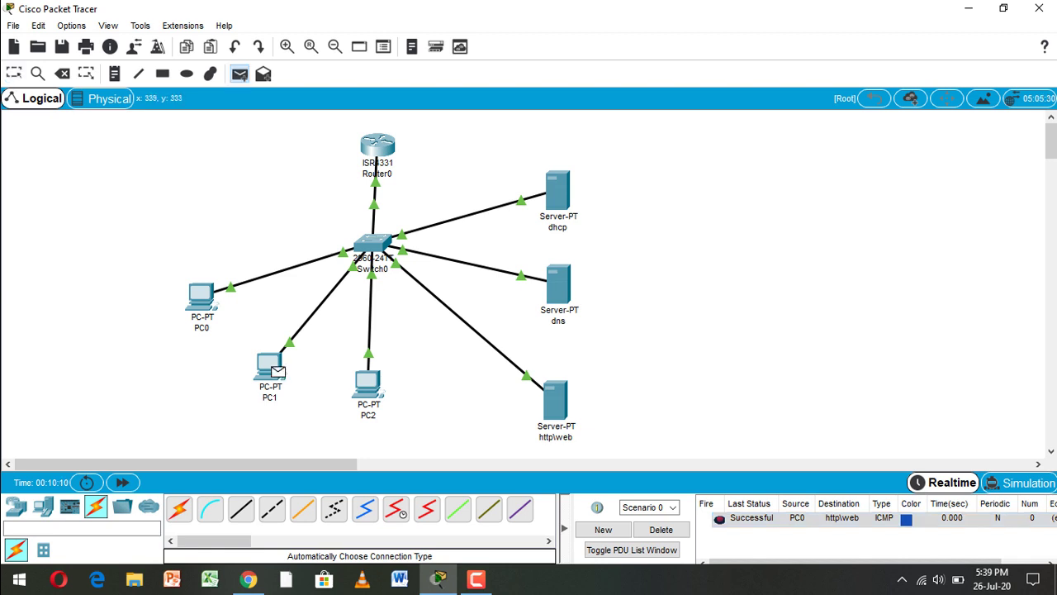
{"action": "left_click", "coordinate": [556, 400]}
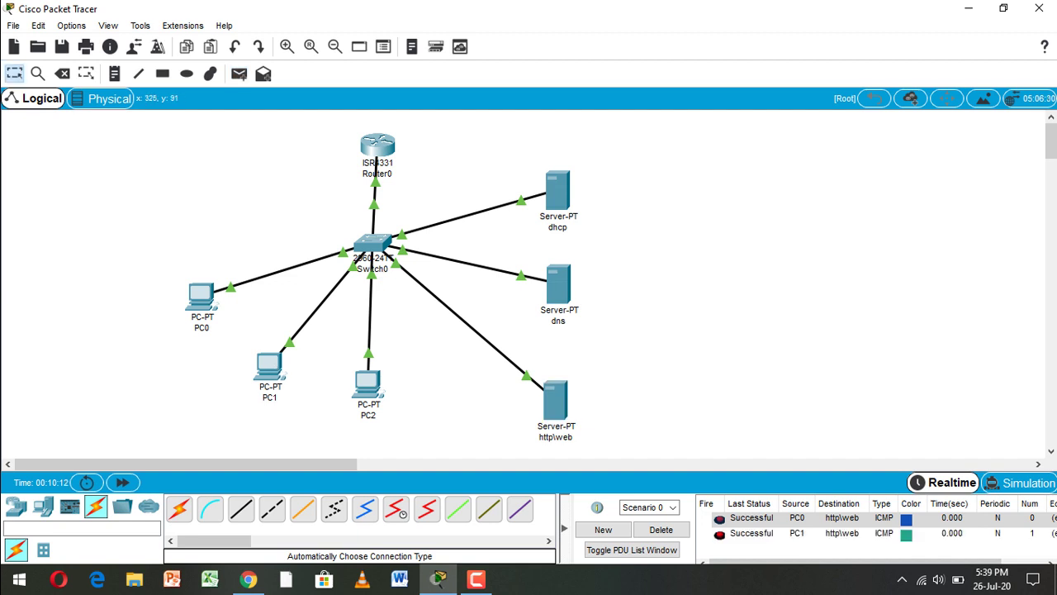
{"action": "left_click", "coordinate": [239, 73]}
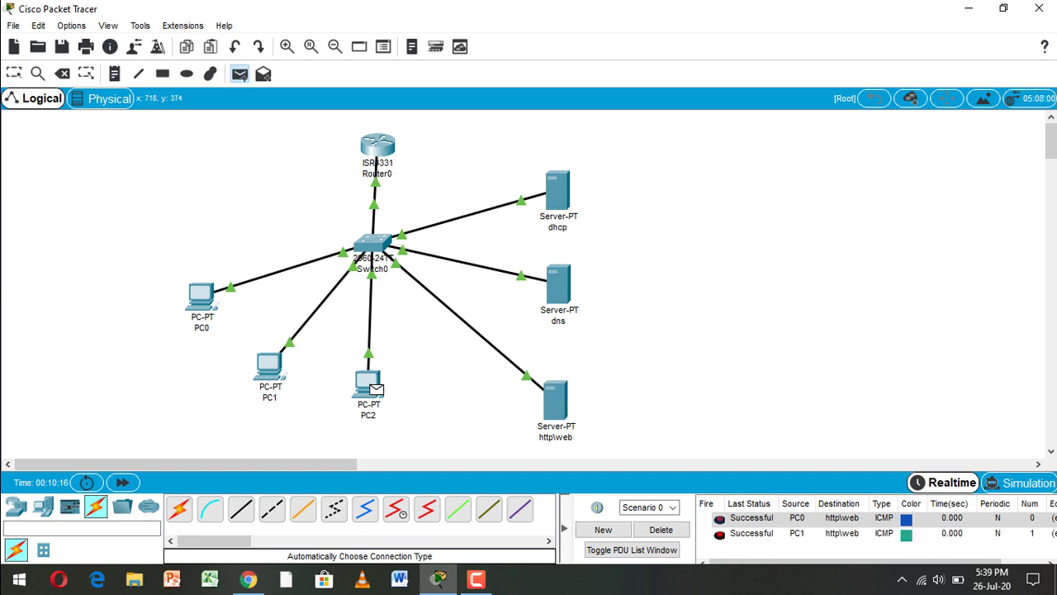
{"action": "left_click", "coordinate": [372, 386]}
{"action": "left_click", "coordinate": [555, 401]}
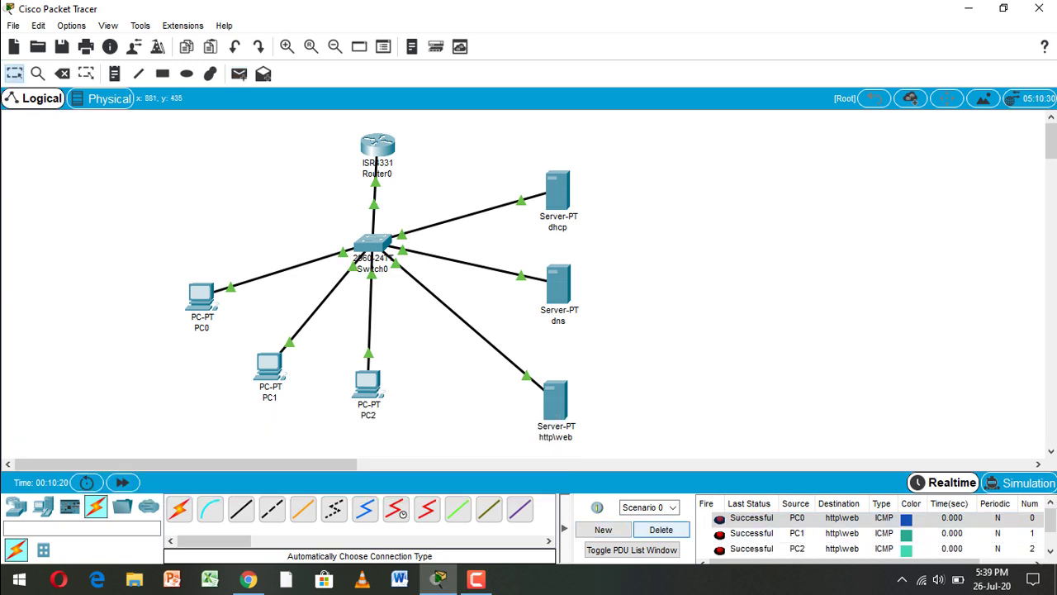
{"action": "left_click", "coordinate": [661, 530]}
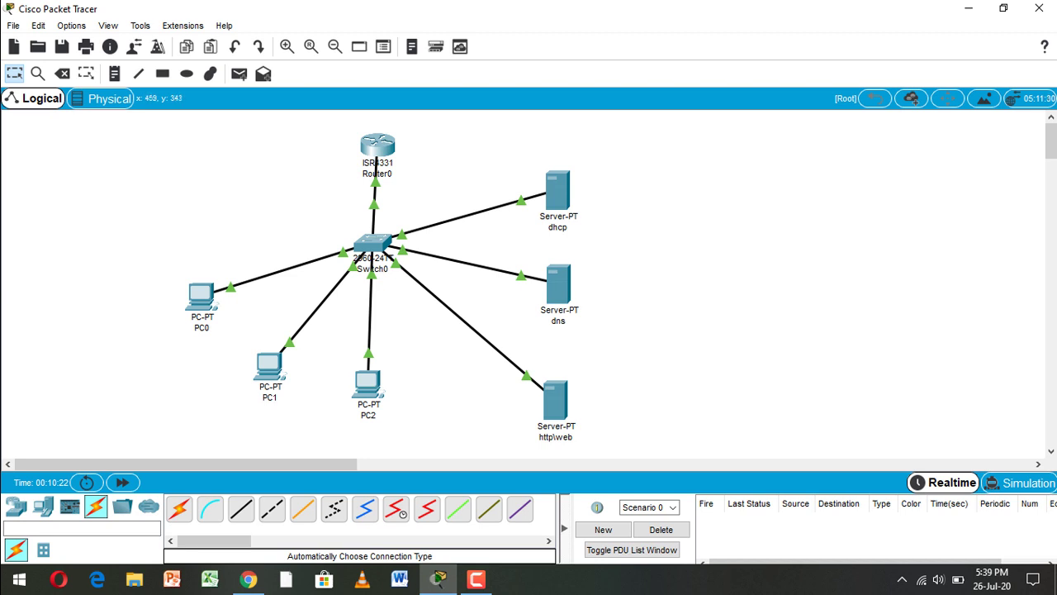
Step: Load the web page at 192.168.10.7 in PC2's Web Browser, and close the browser and PC2's window
{"action": "left_click", "coordinate": [368, 384]}
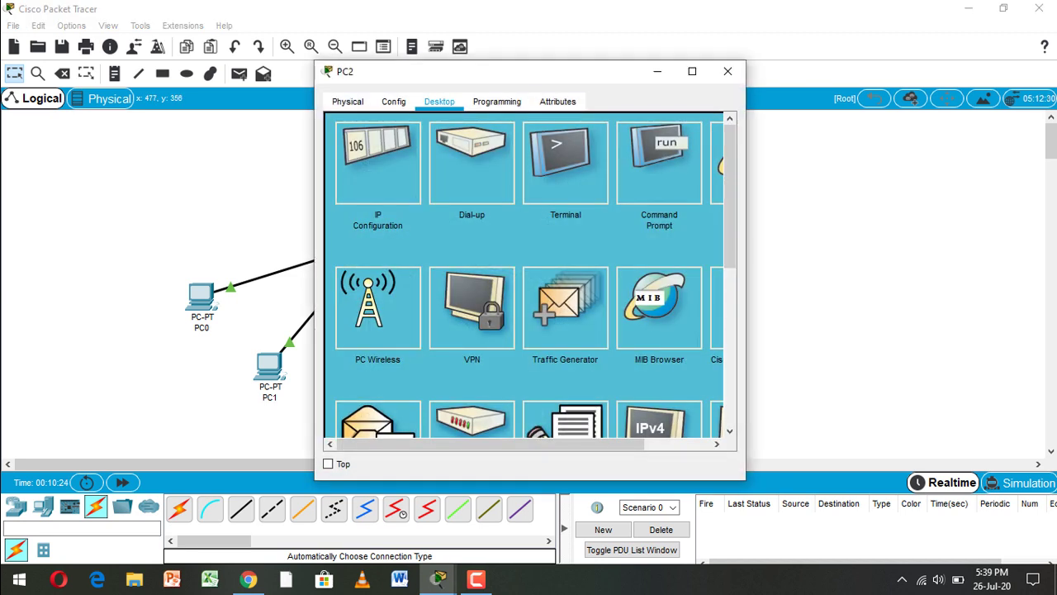
{"action": "left_click_drag", "start_coordinate": [595, 444], "coordinate": [661, 444]}
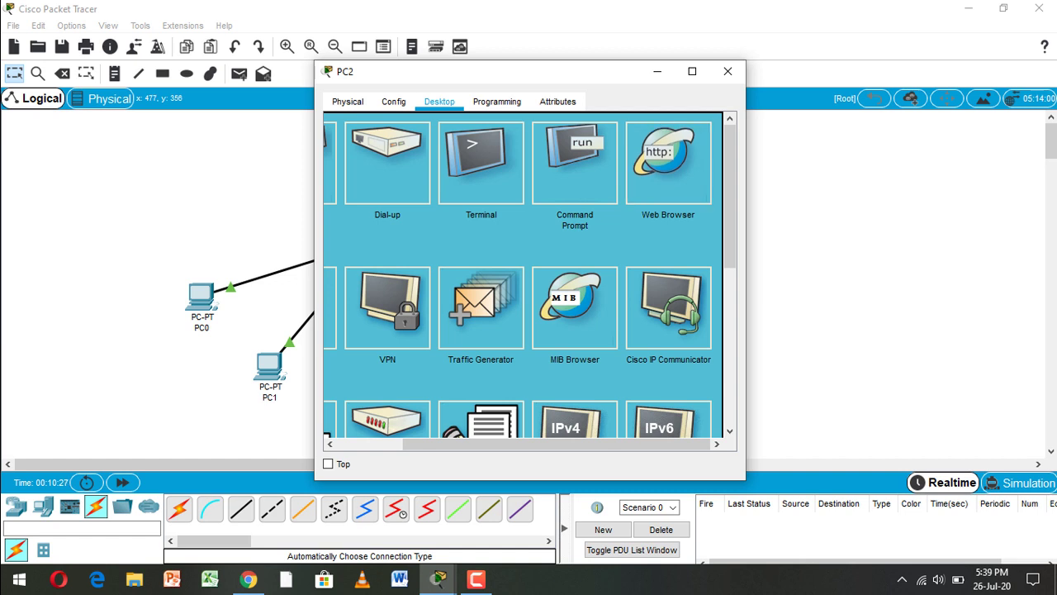
{"action": "left_click", "coordinate": [667, 163]}
{"action": "left_click", "coordinate": [508, 145]}
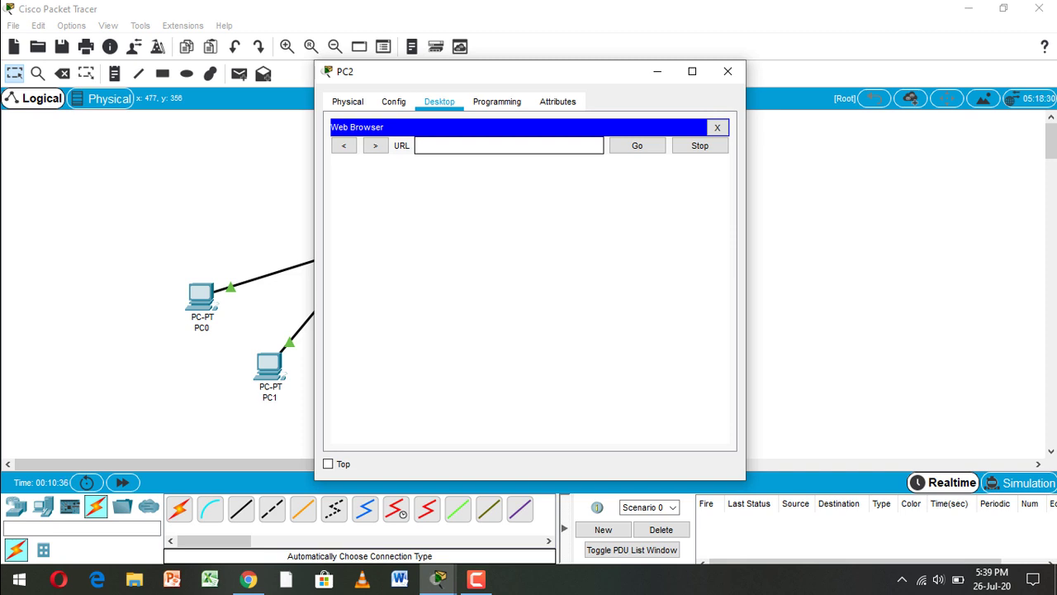
{"action": "type", "text": "192.168.10.7"}
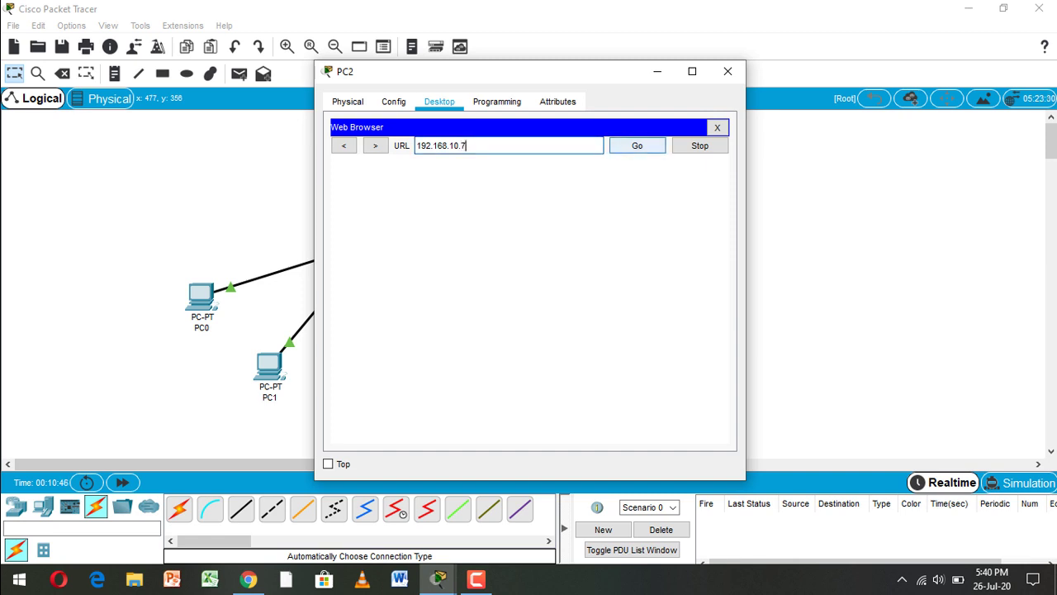
{"action": "key", "text": "Return"}
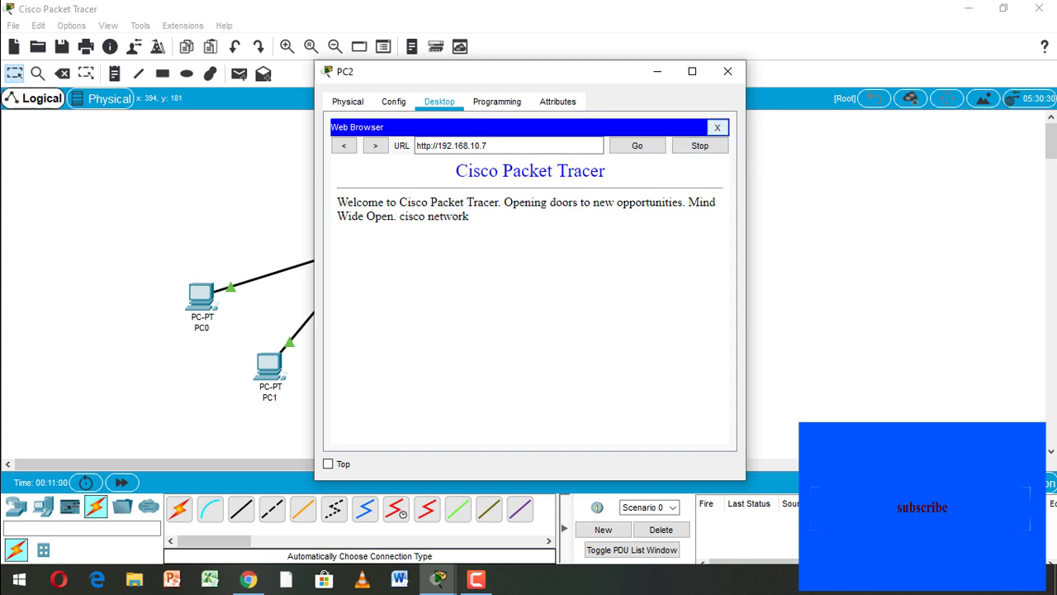
{"action": "left_click", "coordinate": [717, 127]}
{"action": "left_click", "coordinate": [727, 71]}
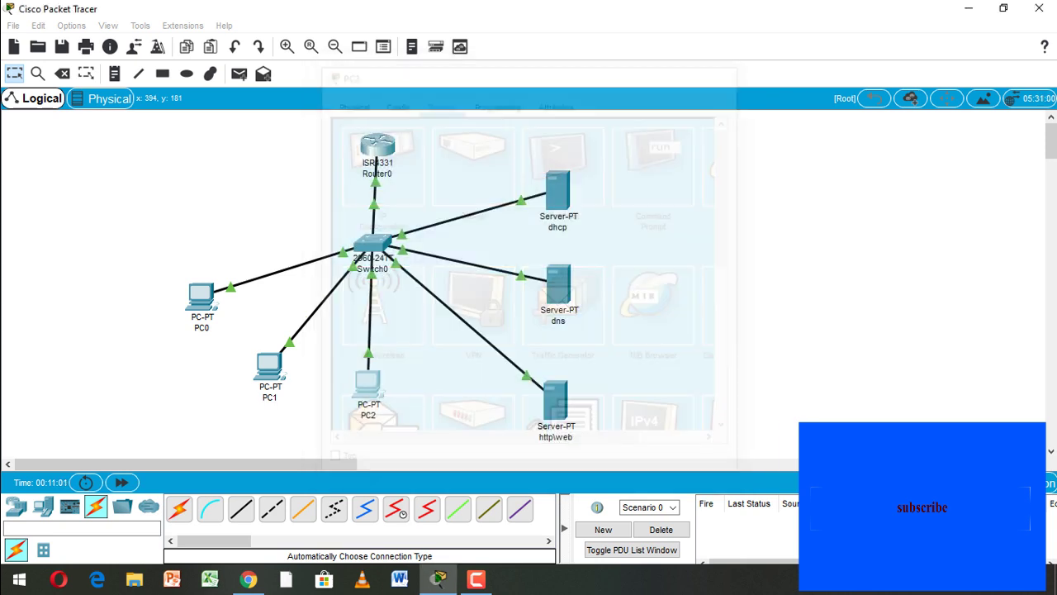